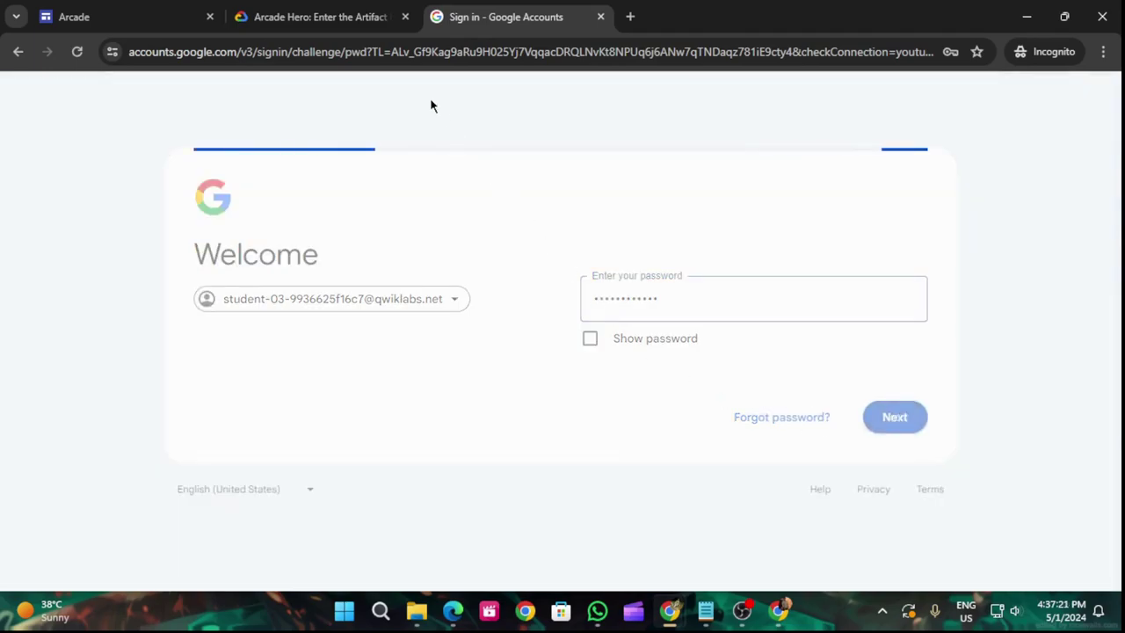
Step: Acknowledge the new account's welcome notice and open the lab's Kanban Application URL in a new browser tab
{"action": "left_click", "coordinate": [538, 525]}
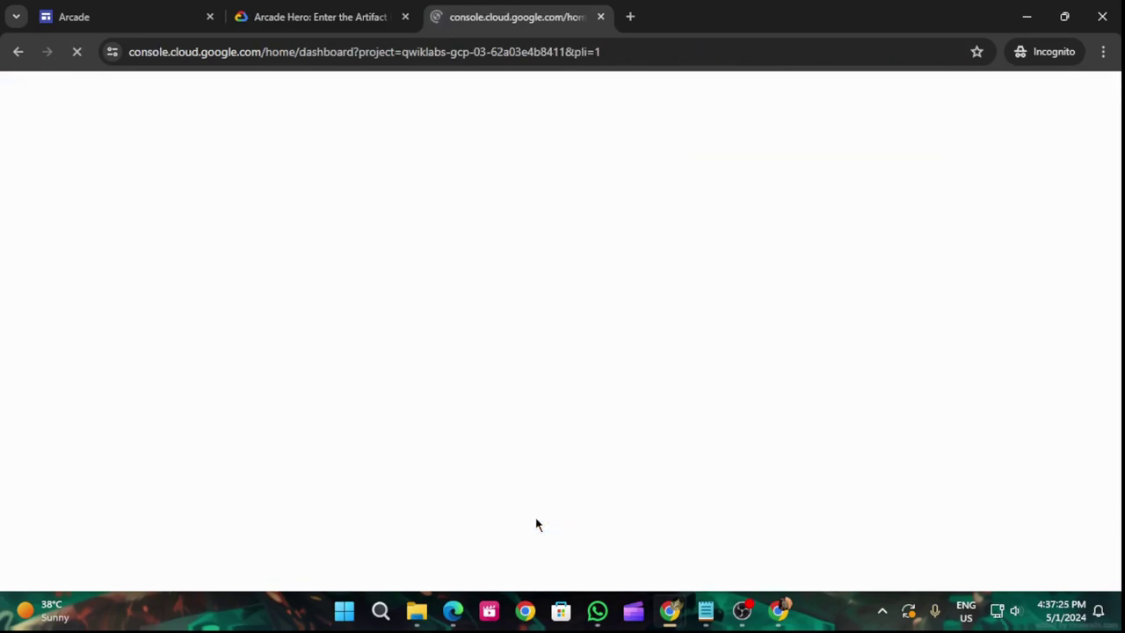
{"action": "left_click", "coordinate": [316, 16]}
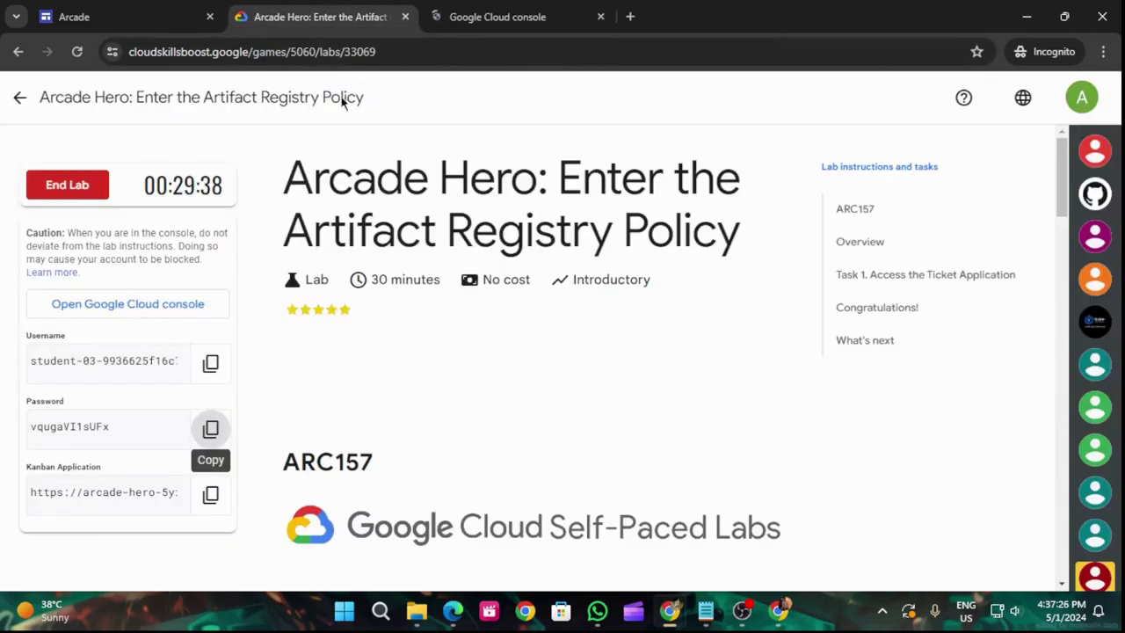
{"action": "left_click", "coordinate": [197, 508]}
{"action": "left_click", "coordinate": [630, 16]}
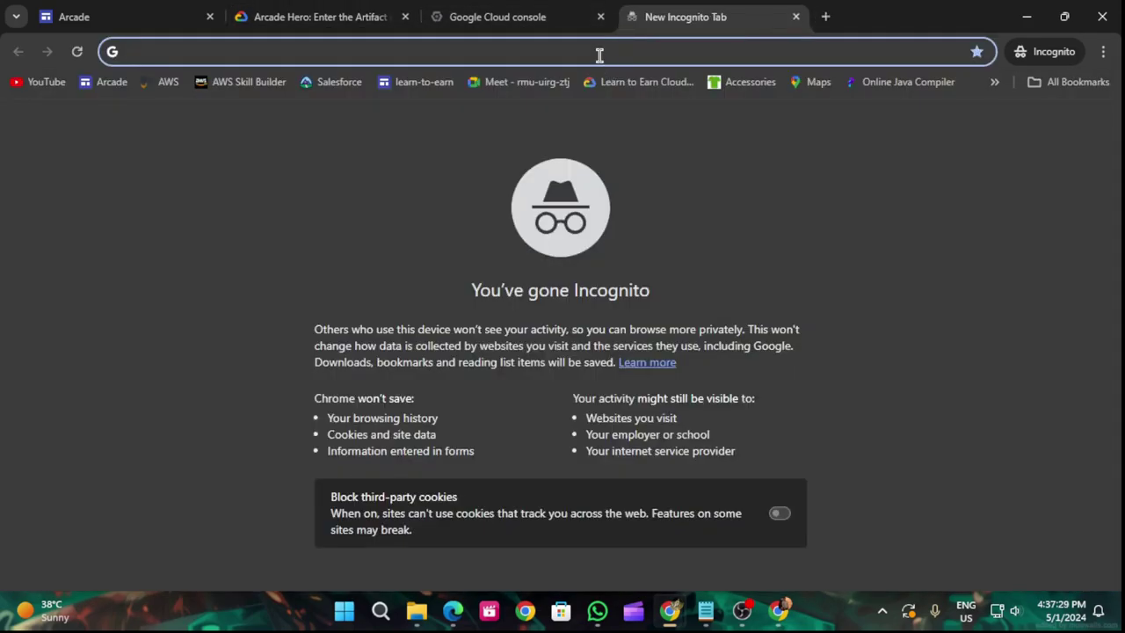
{"action": "key", "text": "ctrl+v"}
{"action": "key", "text": "Return"}
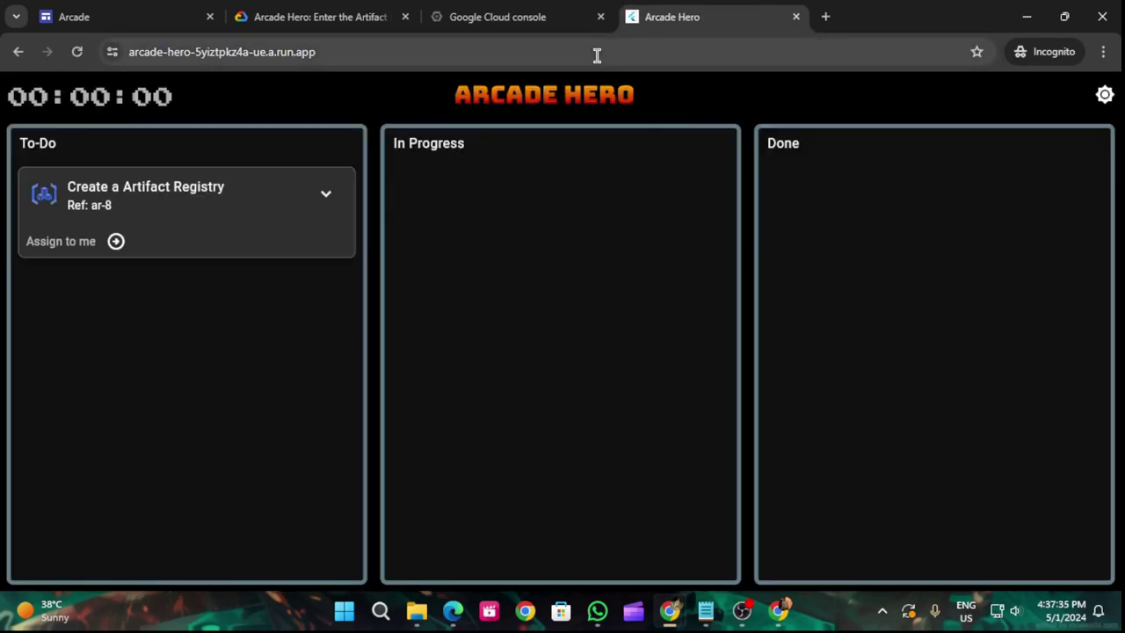
Step: Assign the "Create a Artifact Registry" ticket to yourself and copy the name prod-registry from its instructions
{"action": "left_click", "coordinate": [115, 241]}
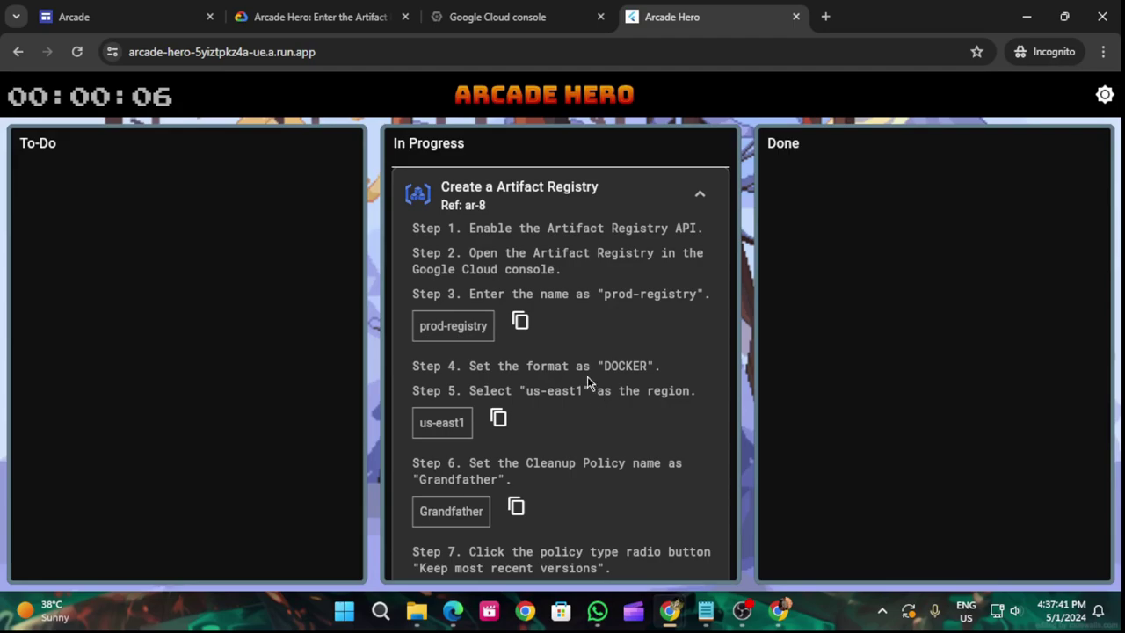
{"action": "scroll", "coordinate": [597, 378], "scroll_direction": "down", "scroll_amount": 1}
{"action": "scroll", "coordinate": [632, 387], "scroll_direction": "up", "scroll_amount": 1}
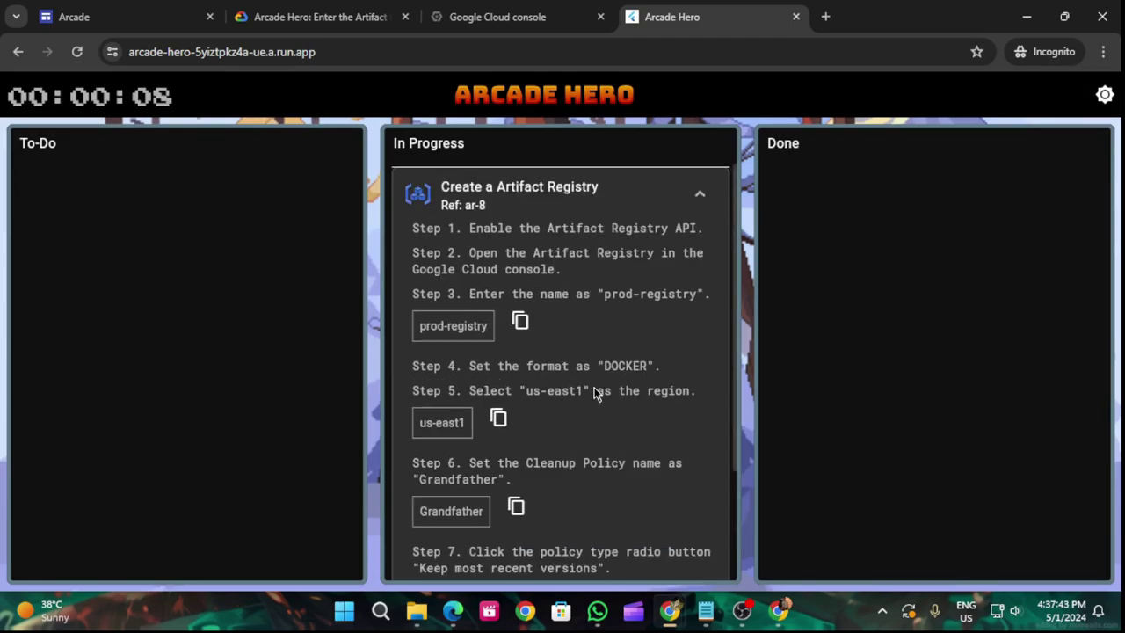
{"action": "left_click", "coordinate": [520, 322]}
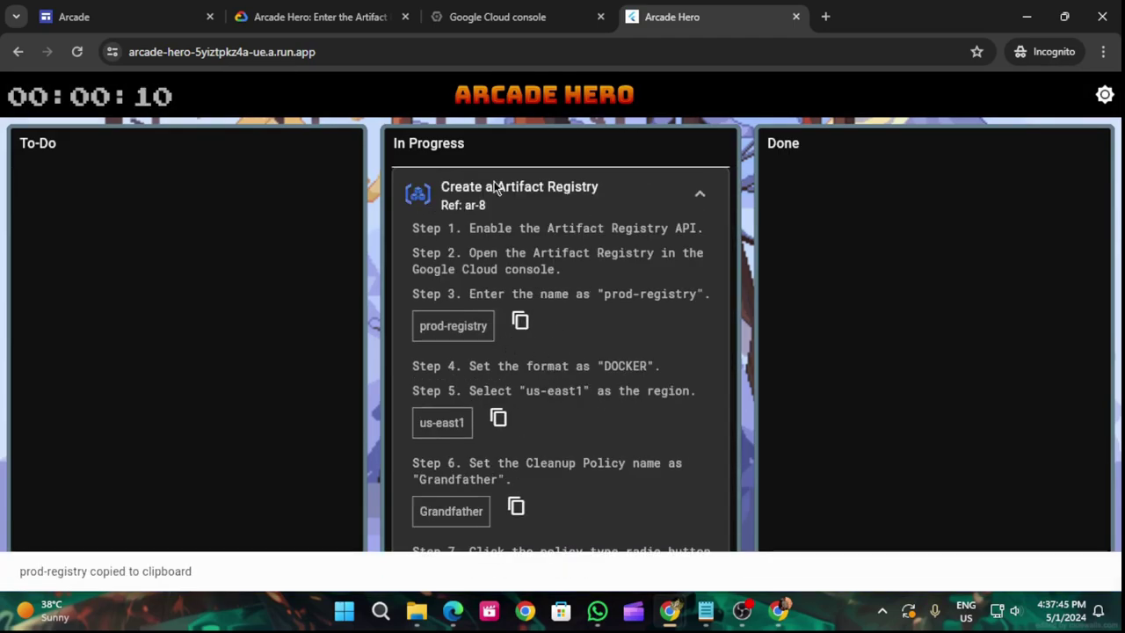
Step: Return to the Google Cloud console and agree to its terms of service in the welcome dialog
{"action": "left_click", "coordinate": [466, 12]}
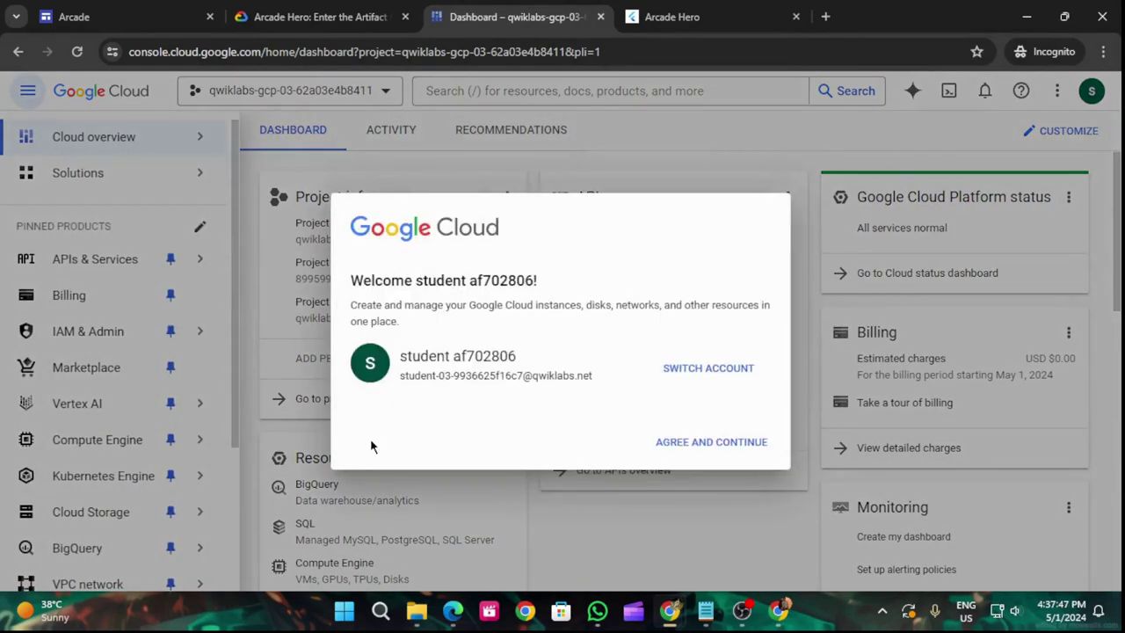
{"action": "left_click", "coordinate": [356, 437]}
{"action": "left_click", "coordinate": [694, 533]}
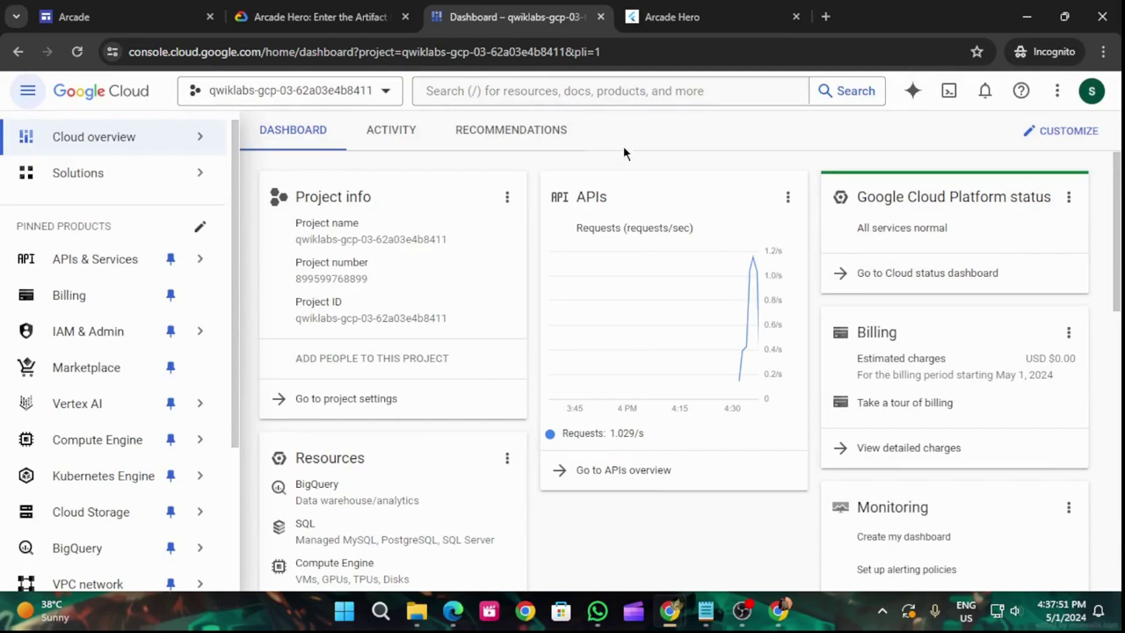
Step: Search the console for "ar", open Artifact Registry, and close its info and tutorial panels
{"action": "left_click", "coordinate": [617, 95]}
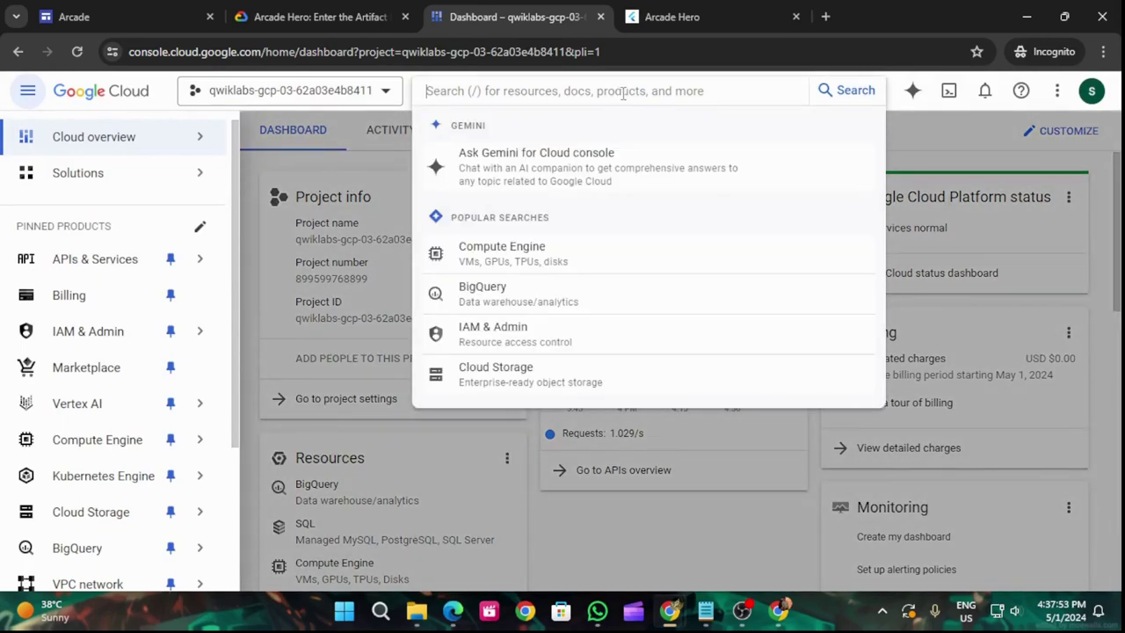
{"action": "type", "text": "ar"}
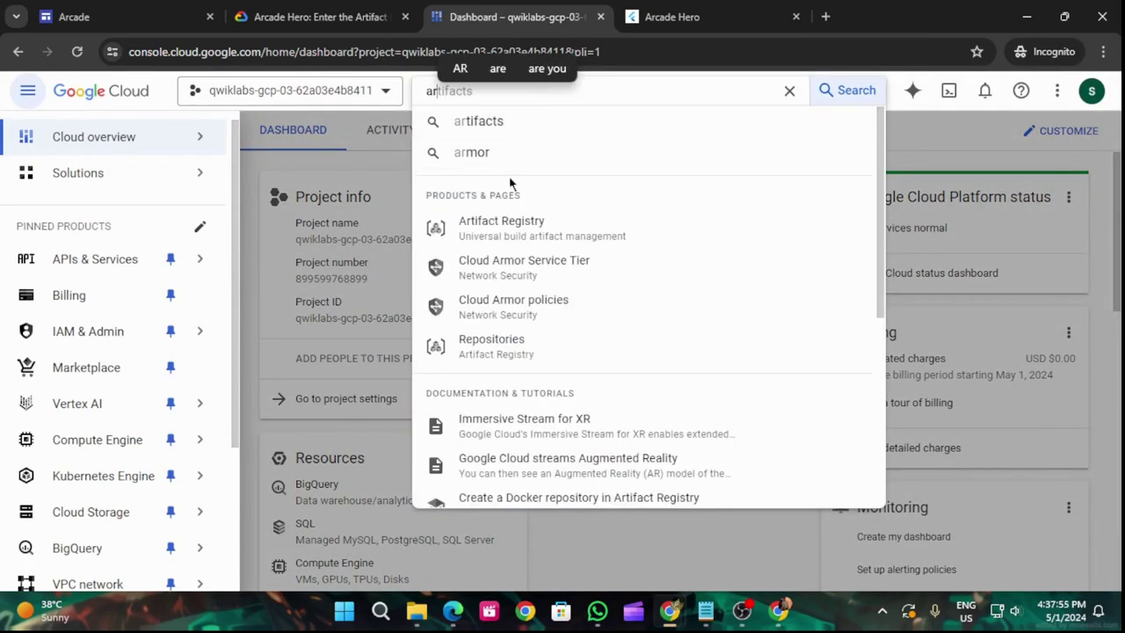
{"action": "left_click", "coordinate": [497, 221]}
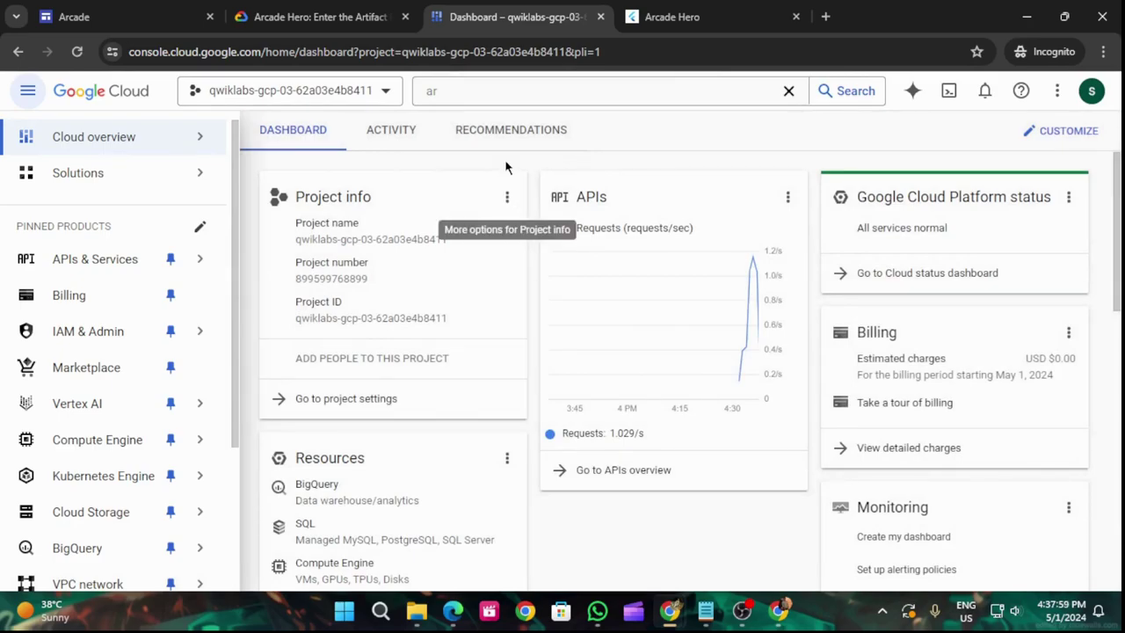
{"action": "left_click", "coordinate": [483, 95]}
{"action": "left_click", "coordinate": [517, 220]}
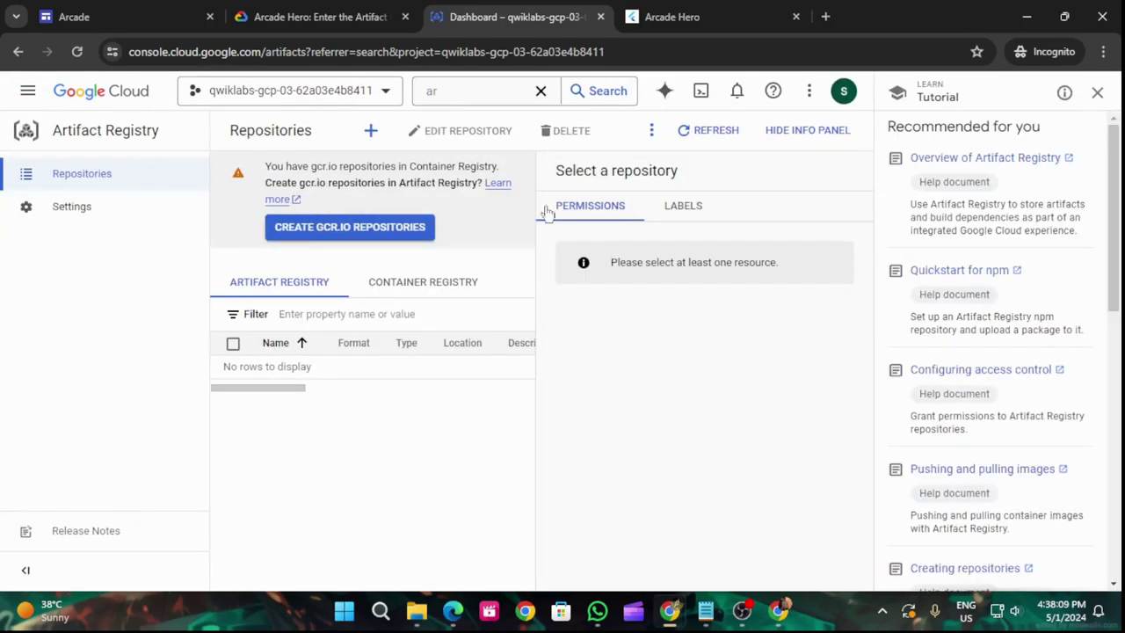
{"action": "left_click", "coordinate": [807, 130]}
{"action": "left_click", "coordinate": [1104, 98]}
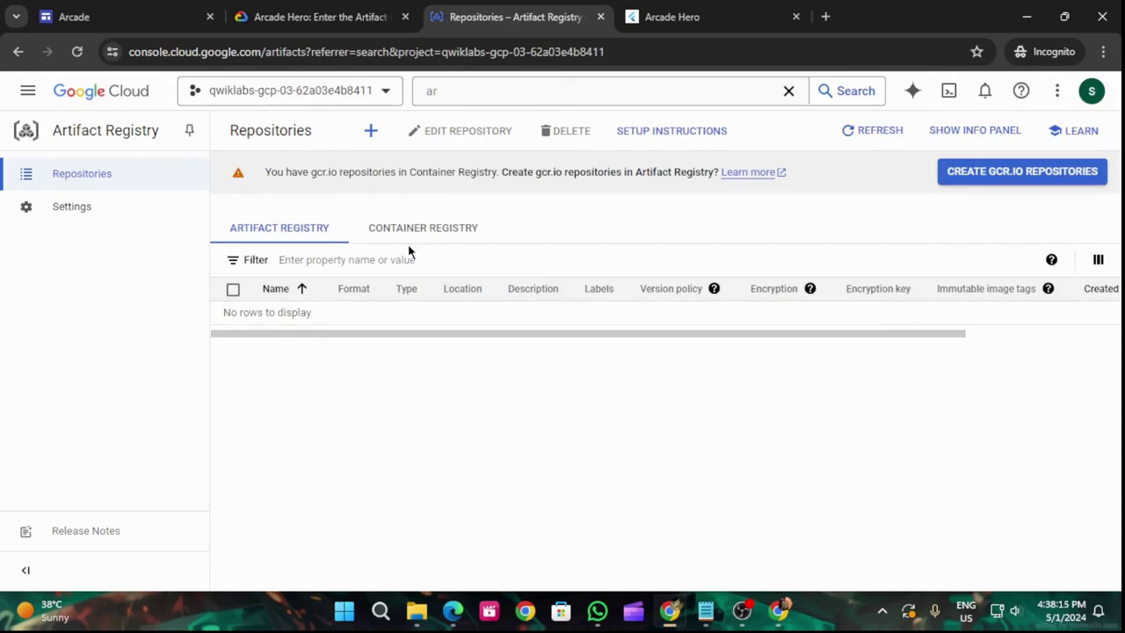
Step: Reload the Repositories page and start creating a repository named prod-registry
{"action": "left_click", "coordinate": [77, 52]}
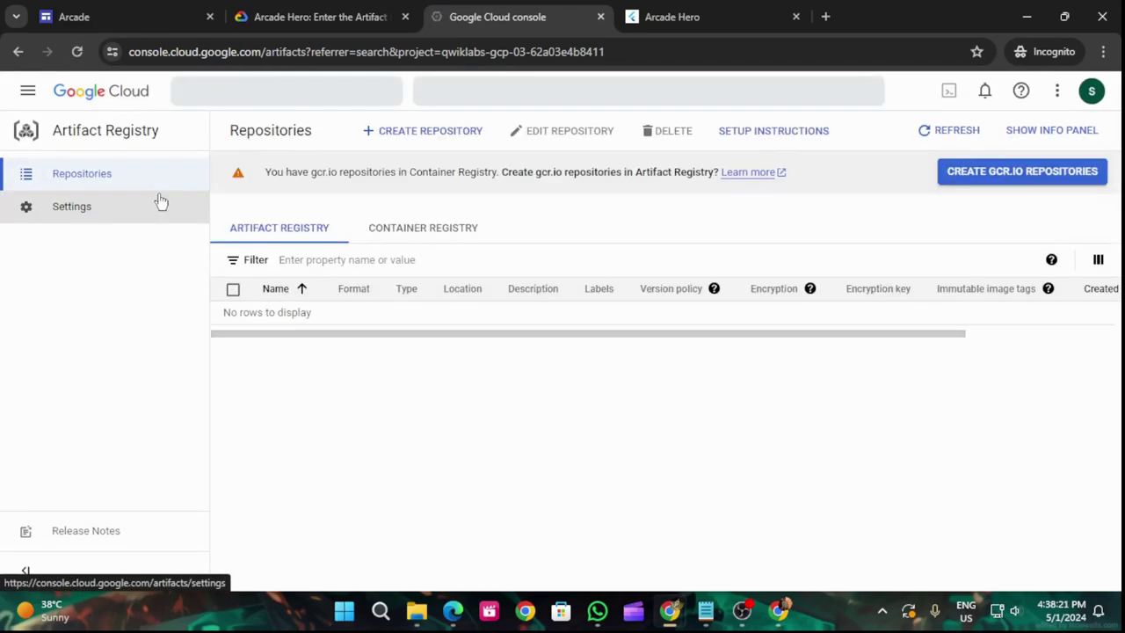
{"action": "left_click", "coordinate": [409, 134]}
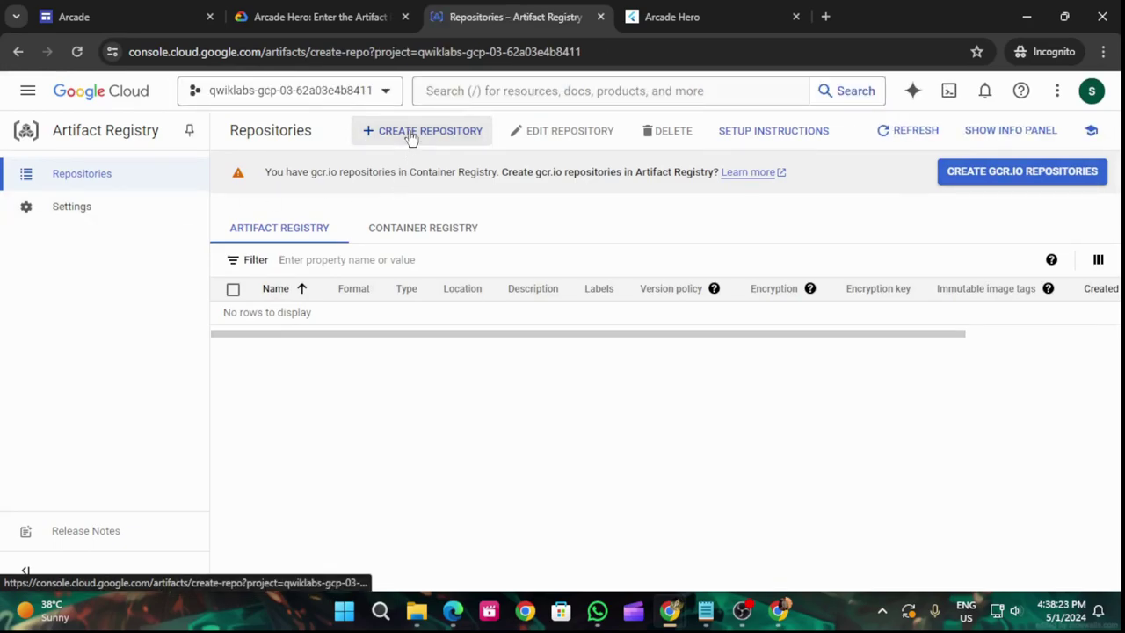
{"action": "left_click", "coordinate": [341, 189]}
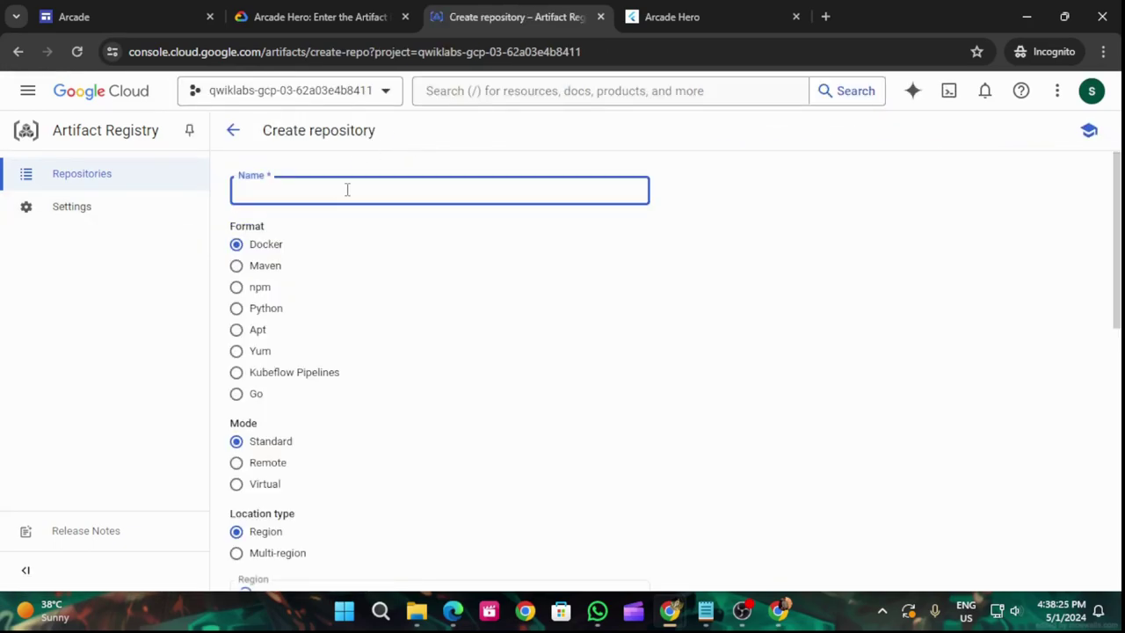
{"action": "key", "text": "ctrl+v"}
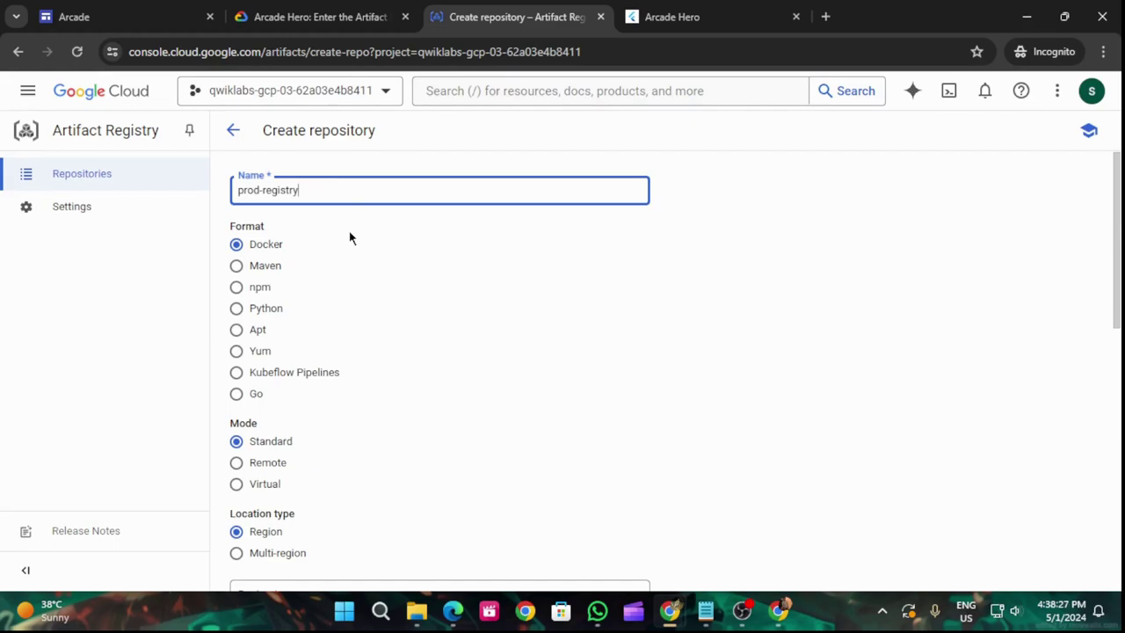
Step: Check the ticket's instructions and set the repository's region to us-east1 (South Carolina)
{"action": "left_click", "coordinate": [668, 14]}
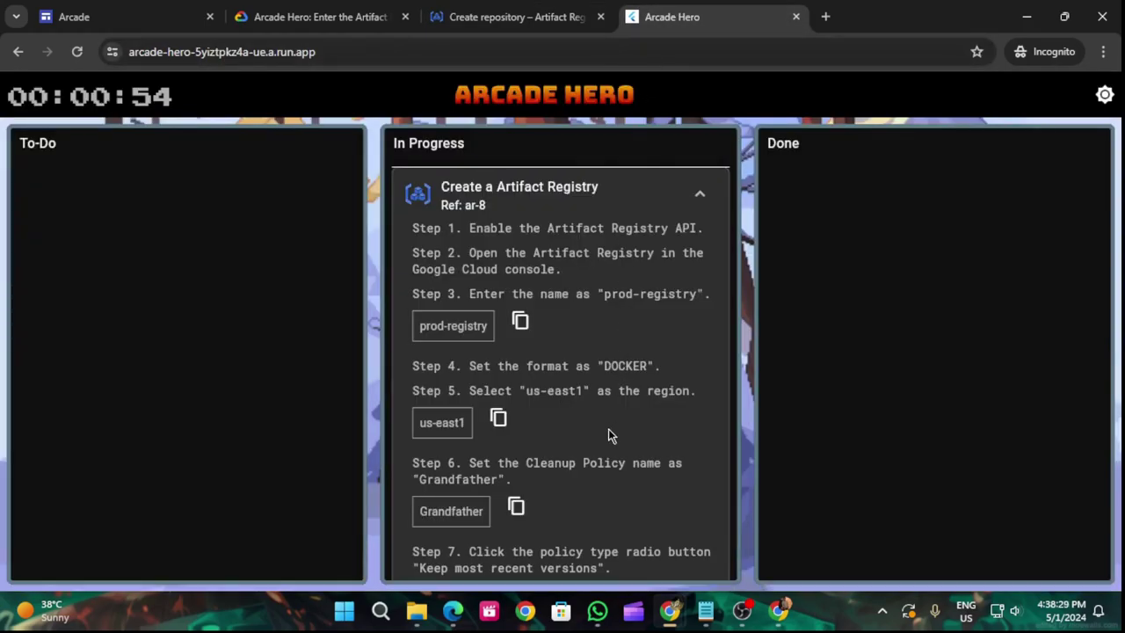
{"action": "left_click", "coordinate": [510, 16]}
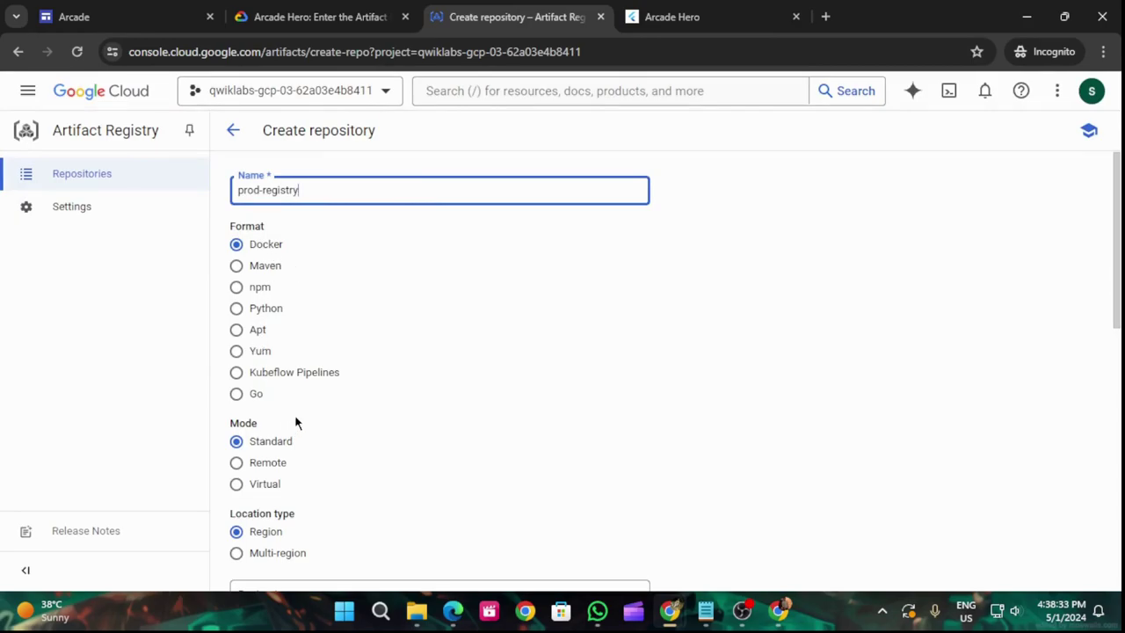
{"action": "scroll", "coordinate": [299, 416], "scroll_direction": "down", "scroll_amount": 2}
{"action": "left_click", "coordinate": [318, 430]}
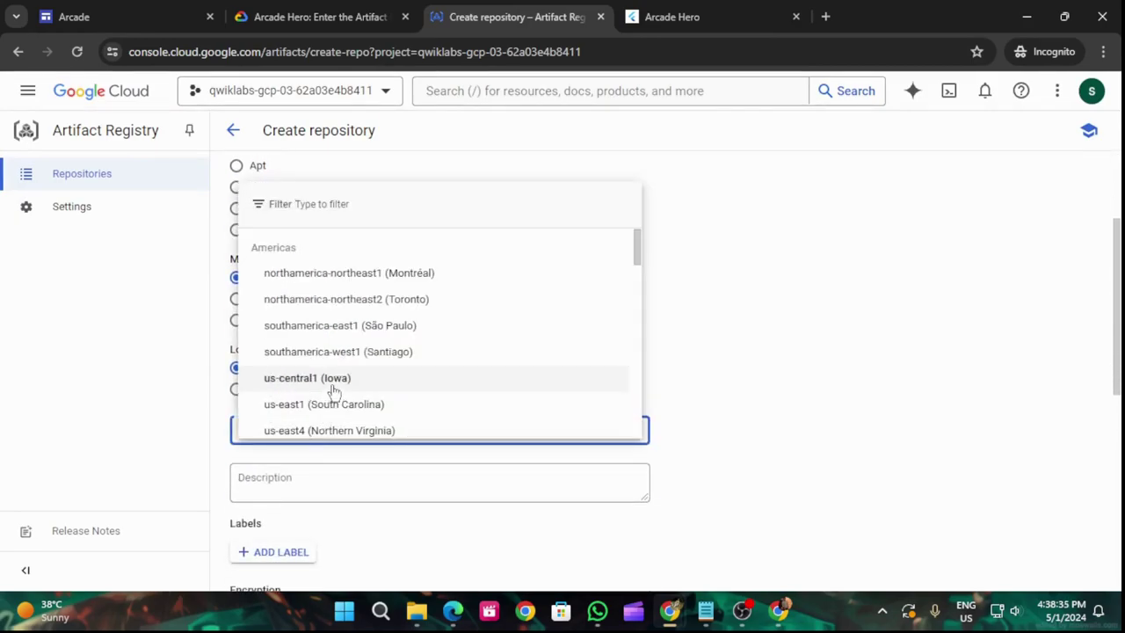
{"action": "left_click", "coordinate": [336, 403]}
Step: Add a cleanup policy to the repository and name it Grandfather, copying the name from the ticket
{"action": "scroll", "coordinate": [374, 415], "scroll_direction": "down", "scroll_amount": 4}
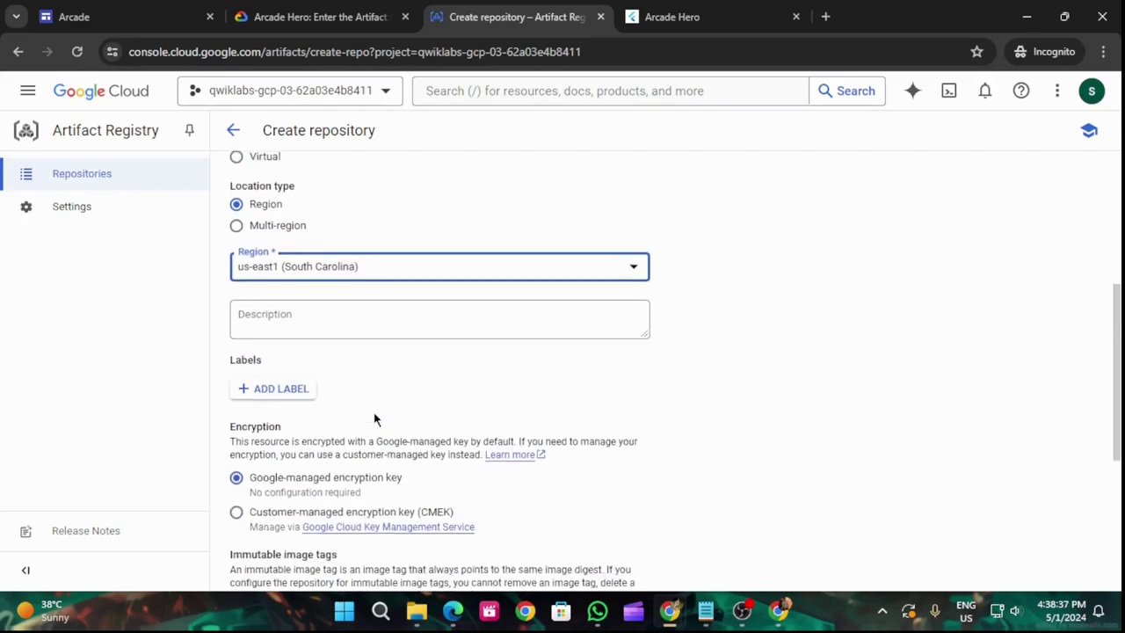
{"action": "scroll", "coordinate": [373, 412], "scroll_direction": "down", "scroll_amount": 2}
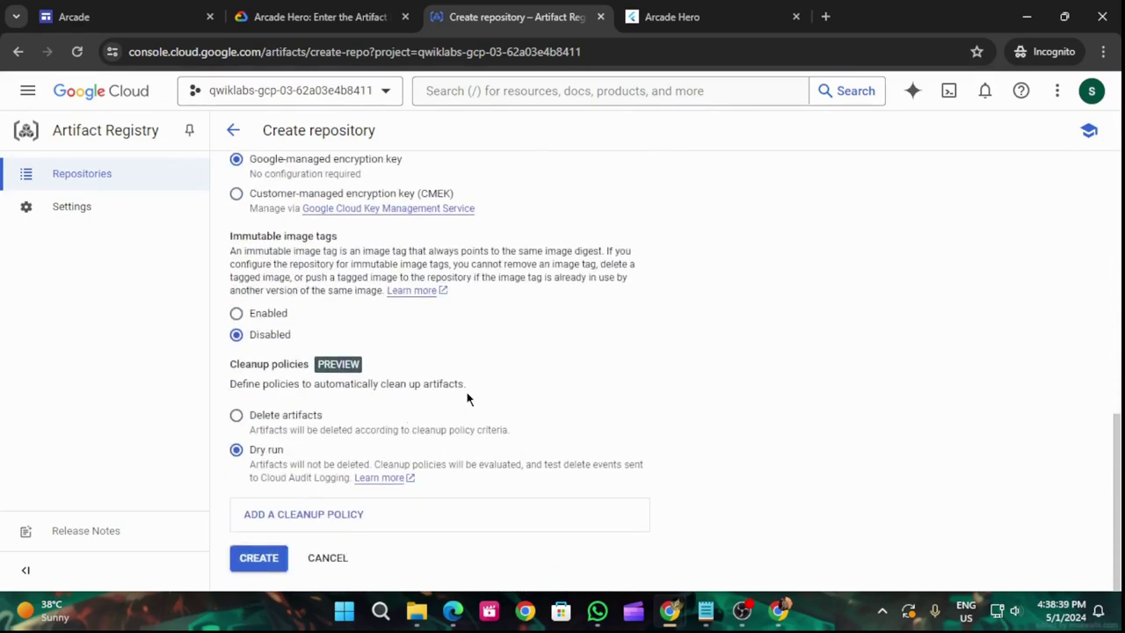
{"action": "left_click", "coordinate": [327, 518]}
{"action": "scroll", "coordinate": [456, 419], "scroll_direction": "down", "scroll_amount": 2}
{"action": "scroll", "coordinate": [456, 419], "scroll_direction": "down", "scroll_amount": 2}
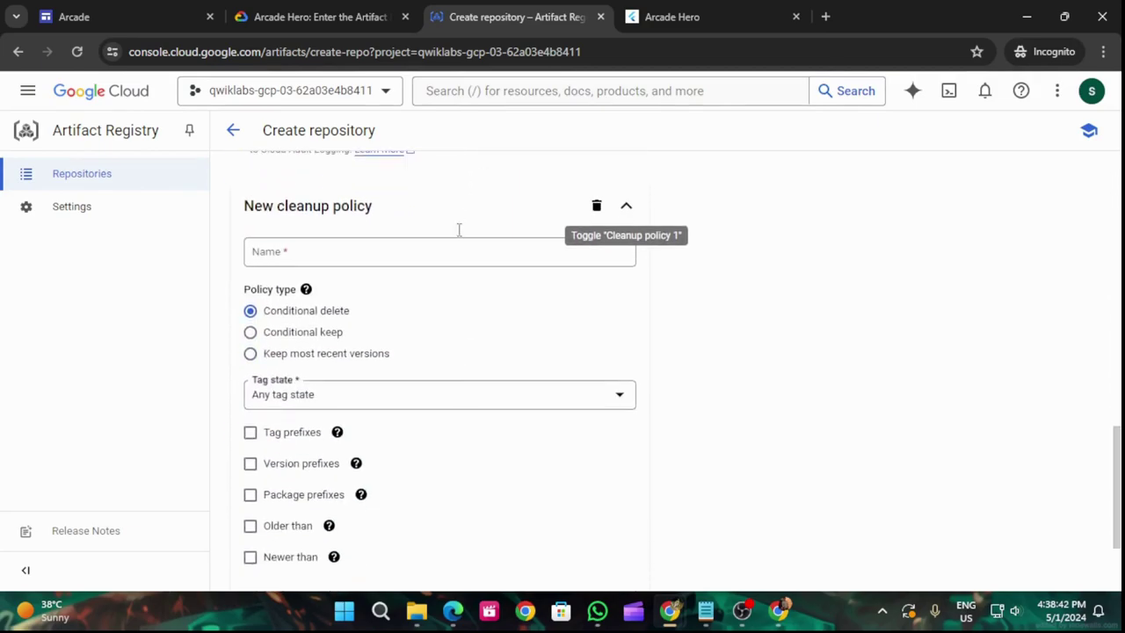
{"action": "left_click", "coordinate": [638, 14]}
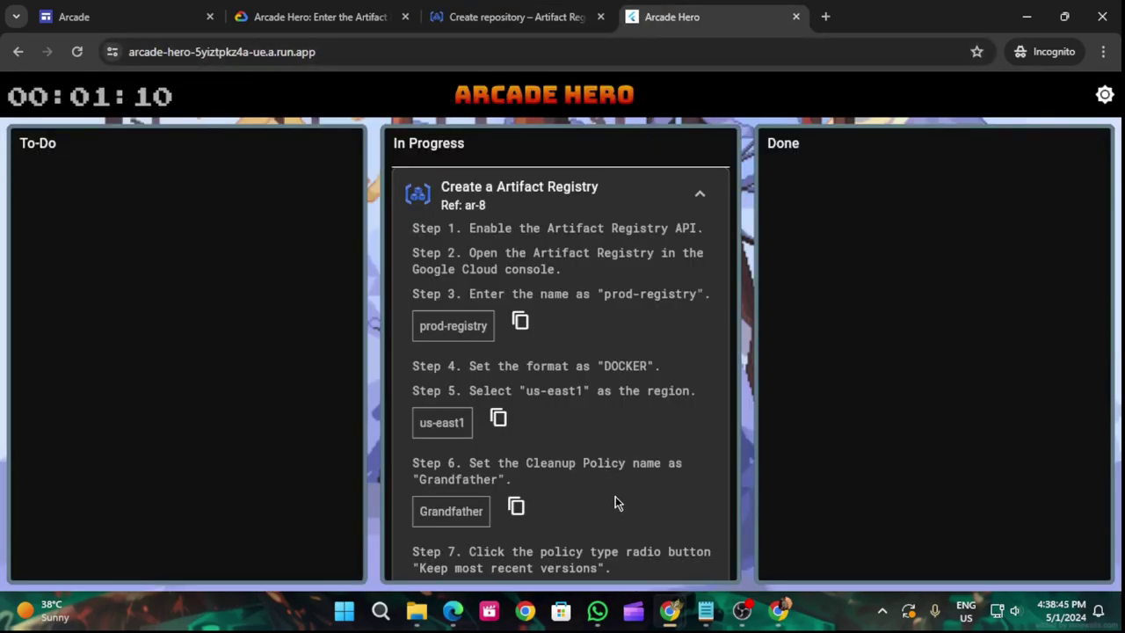
{"action": "scroll", "coordinate": [615, 495], "scroll_direction": "down", "scroll_amount": 1}
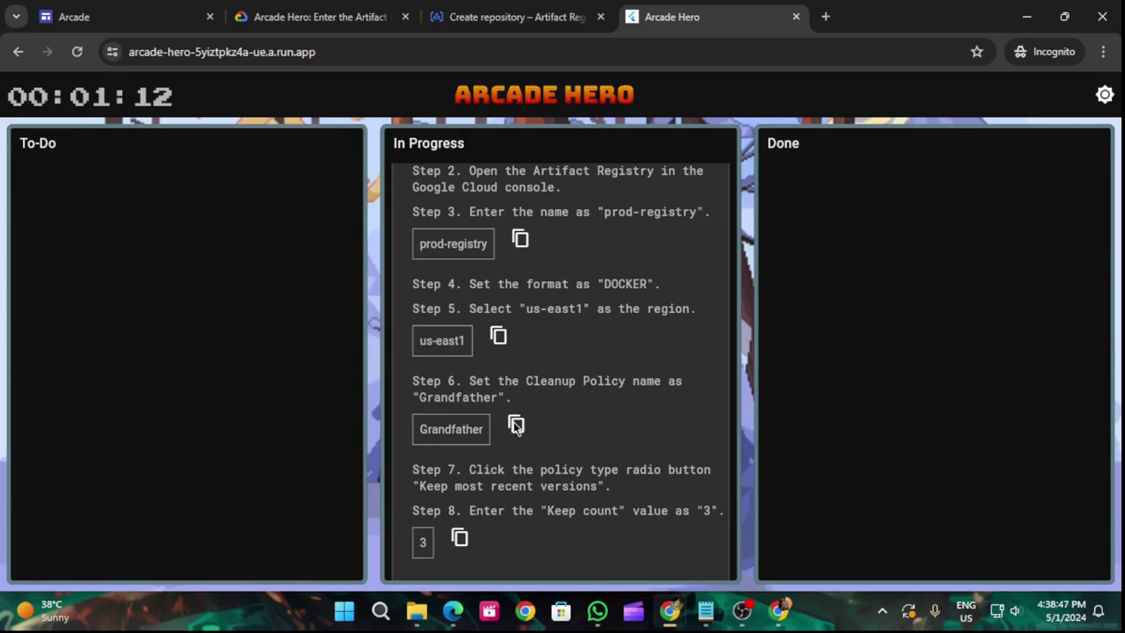
{"action": "left_click", "coordinate": [516, 426]}
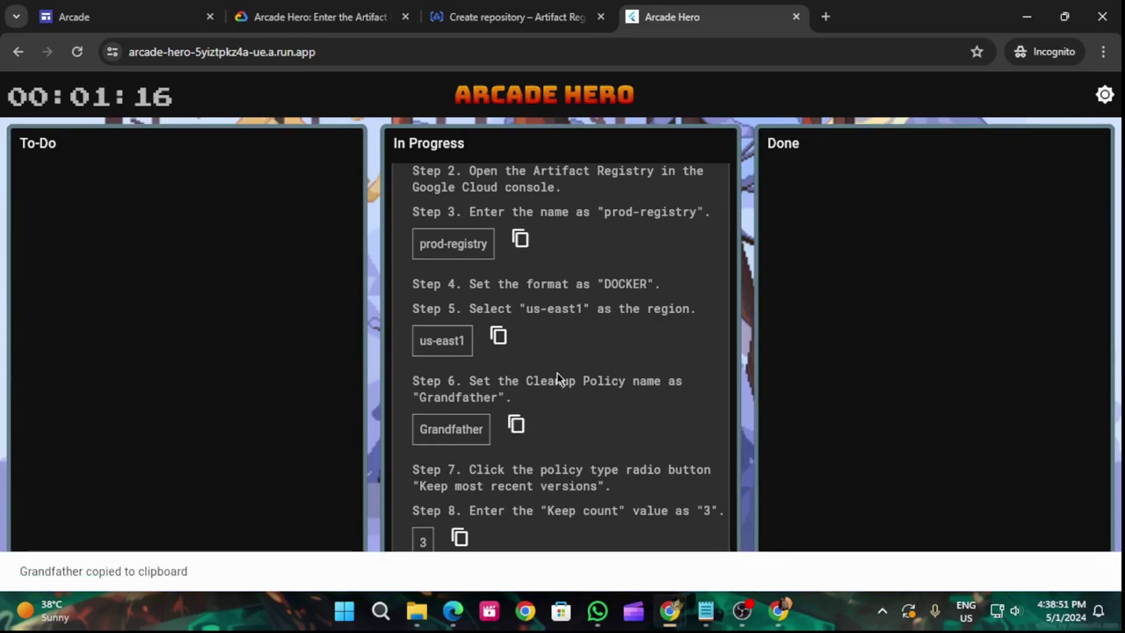
{"action": "left_click", "coordinate": [510, 17]}
{"action": "left_click", "coordinate": [371, 246]}
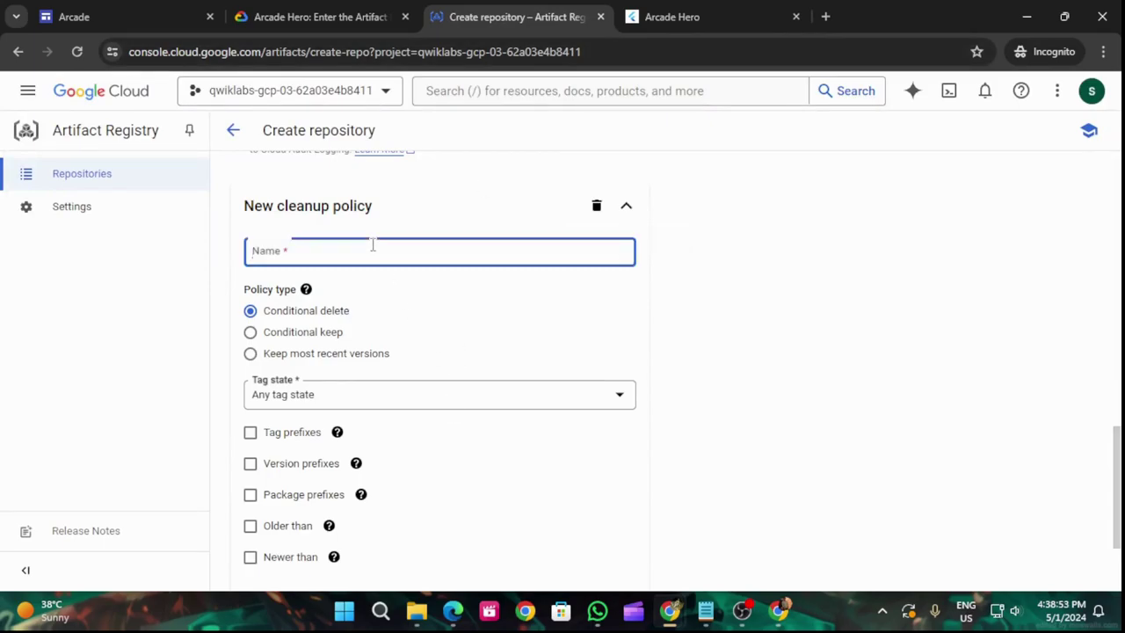
{"action": "key", "text": "ctrl+v"}
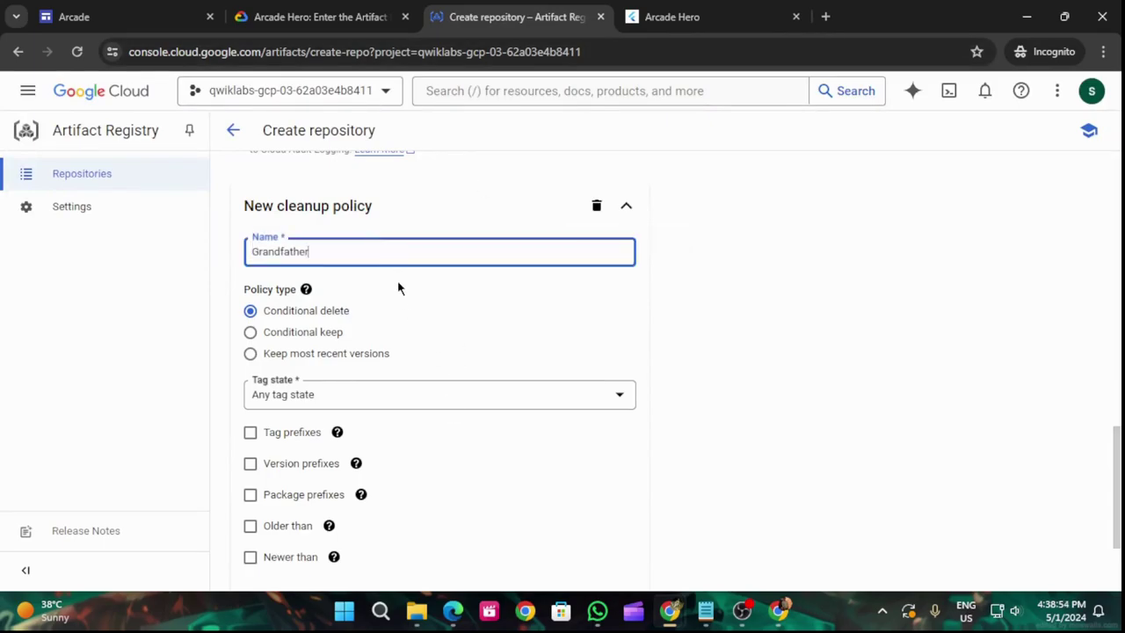
Step: Set the Grandfather policy type to "Keep most recent versions" with a keep count of 3, and finish the policy
{"action": "left_click", "coordinate": [254, 354]}
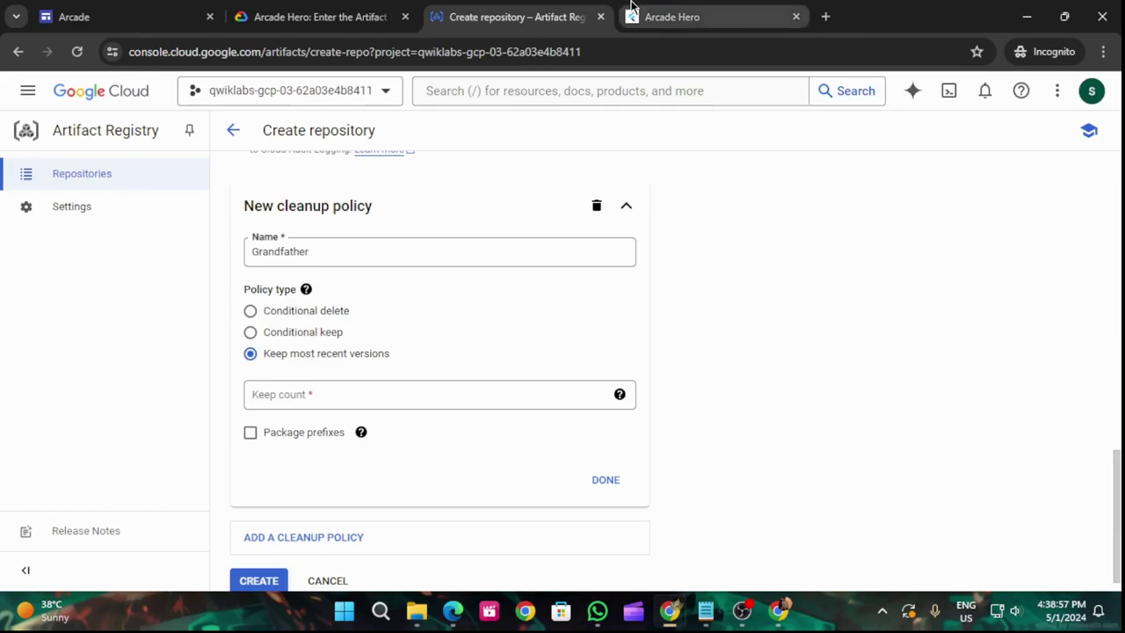
{"action": "left_click", "coordinate": [672, 17]}
{"action": "scroll", "coordinate": [604, 440], "scroll_direction": "down", "scroll_amount": 1}
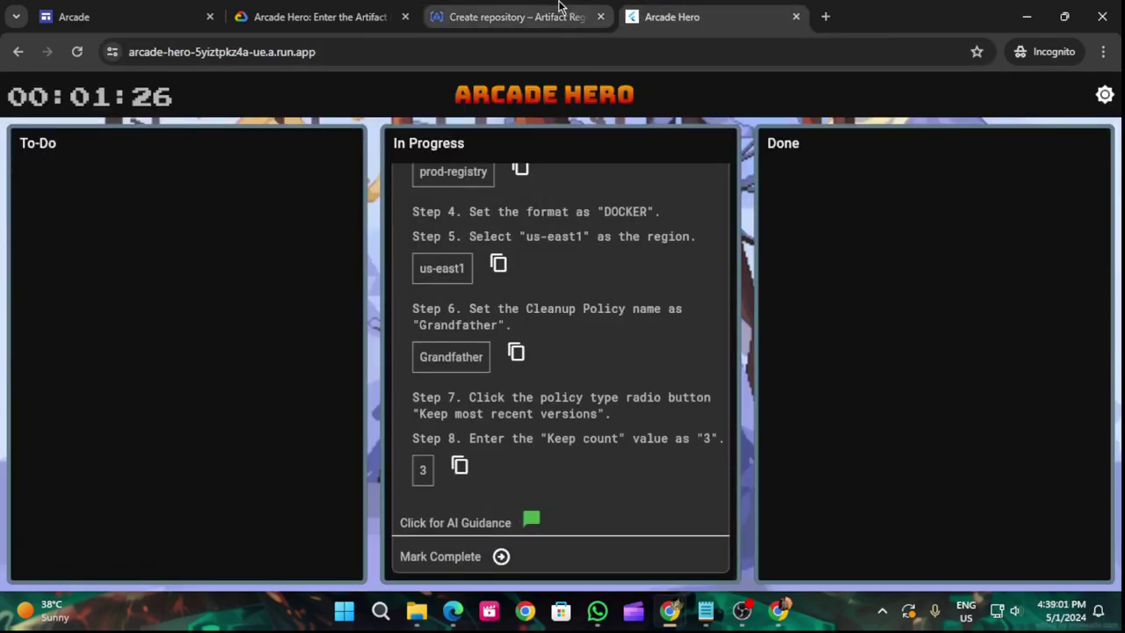
{"action": "left_click", "coordinate": [519, 16]}
{"action": "left_click", "coordinate": [412, 397]}
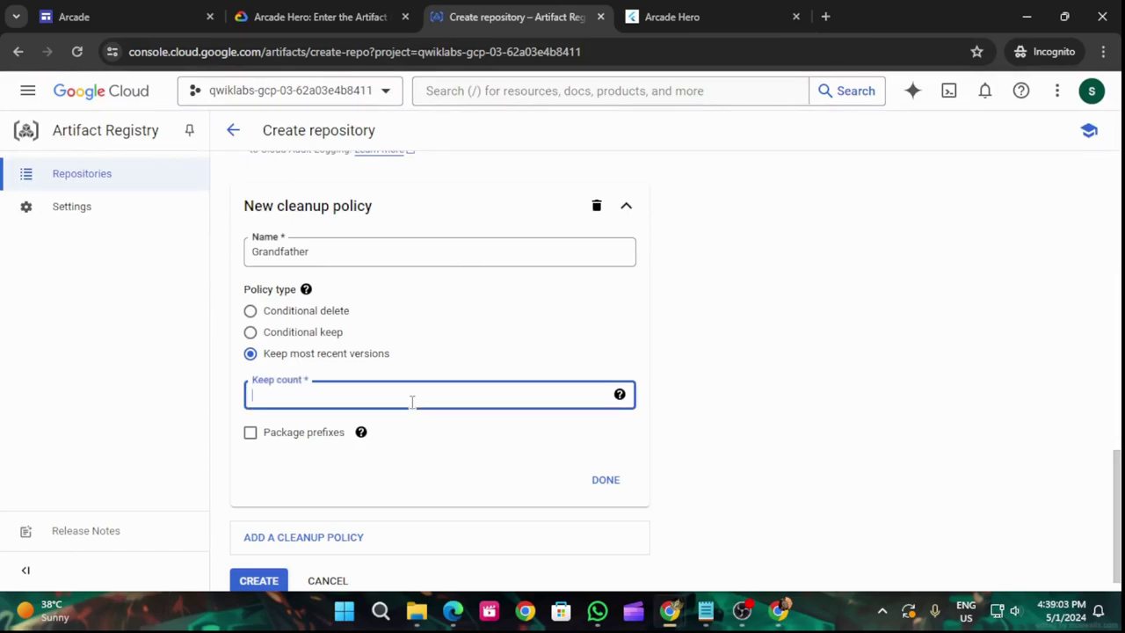
{"action": "type", "text": "3"}
{"action": "left_click", "coordinate": [604, 482]}
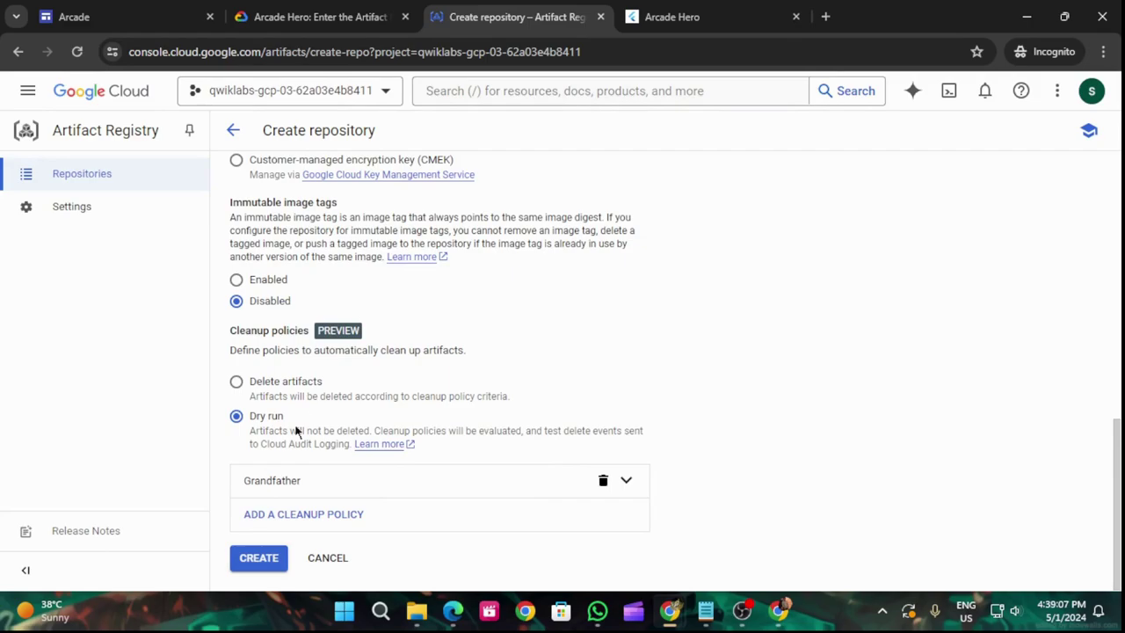
Step: Create the repository and mark the "Create a Artifact Registry" ticket complete in Arcade Hero
{"action": "left_click", "coordinate": [269, 557]}
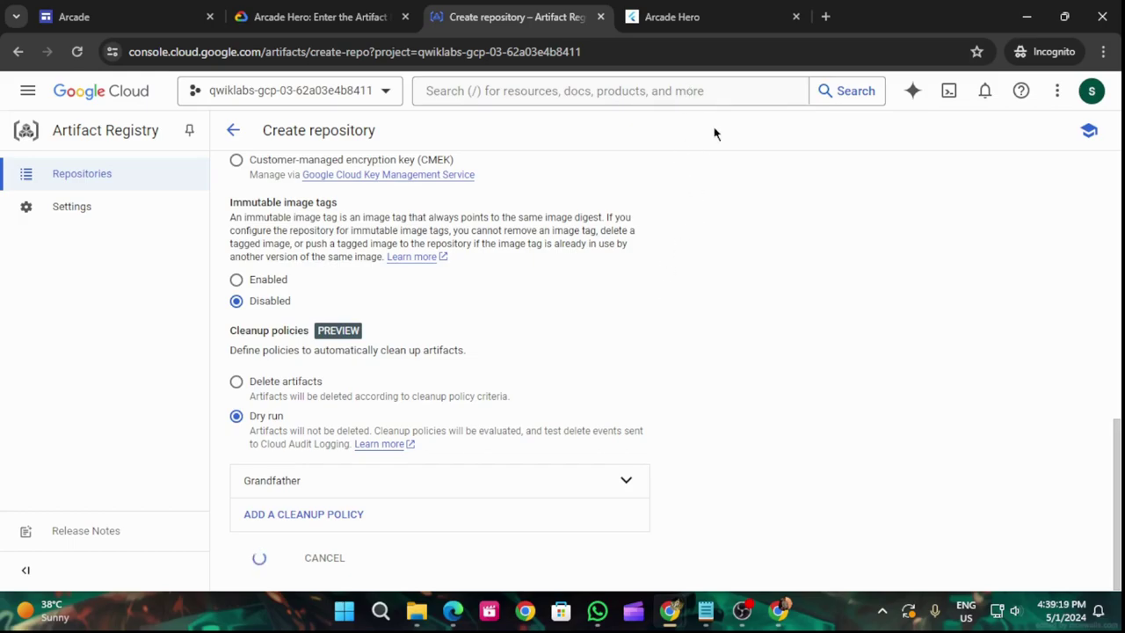
{"action": "left_click", "coordinate": [670, 17]}
{"action": "left_click", "coordinate": [502, 555]}
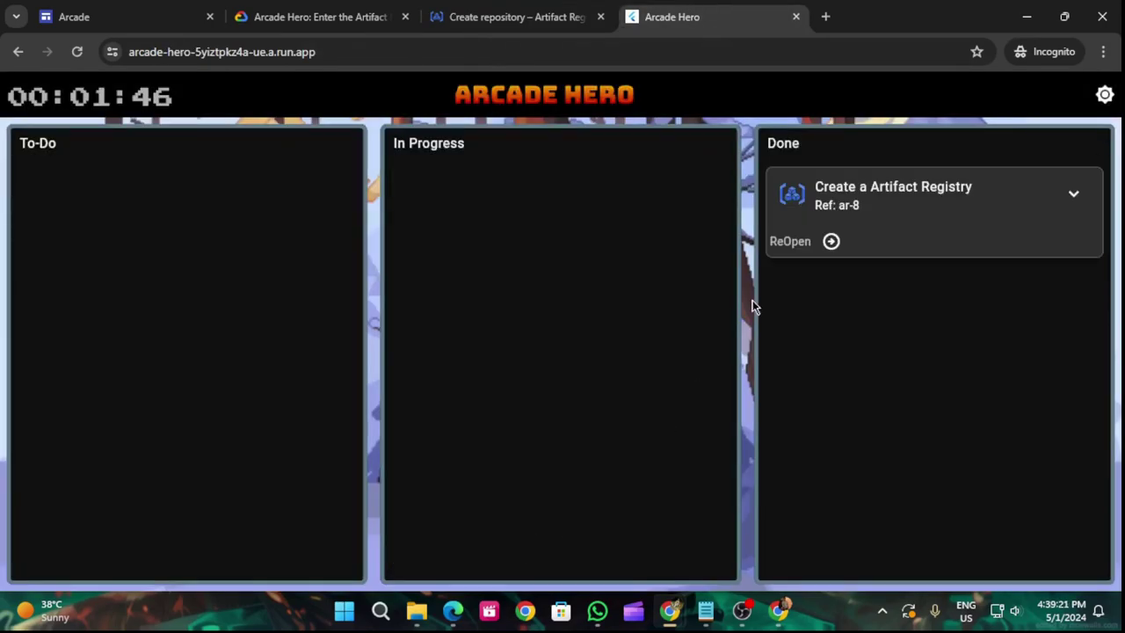
Step: Reopen the completed ticket in Arcade Hero and view the created prod-registry repository in the Google Cloud console
{"action": "left_click", "coordinate": [831, 241]}
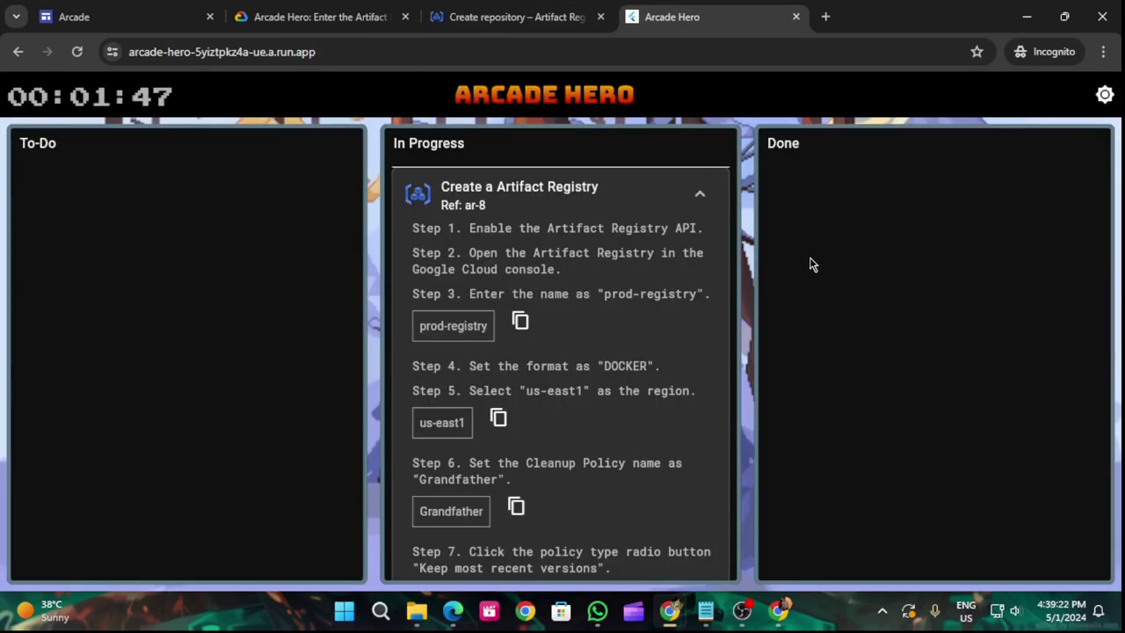
{"action": "left_click", "coordinate": [522, 8]}
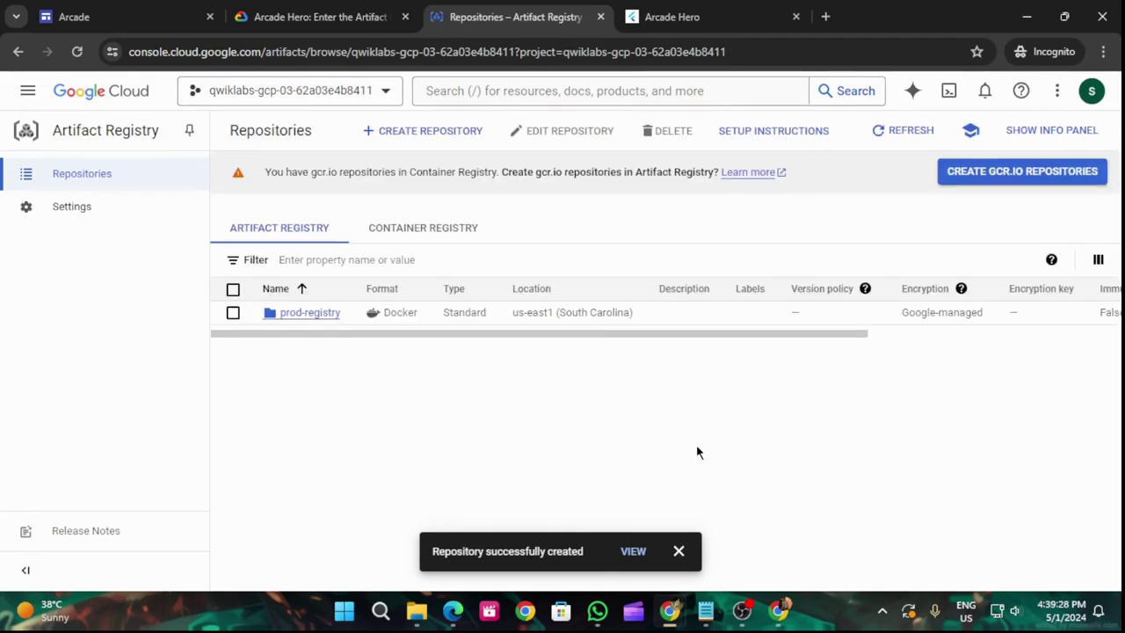
{"action": "left_click", "coordinate": [633, 551]}
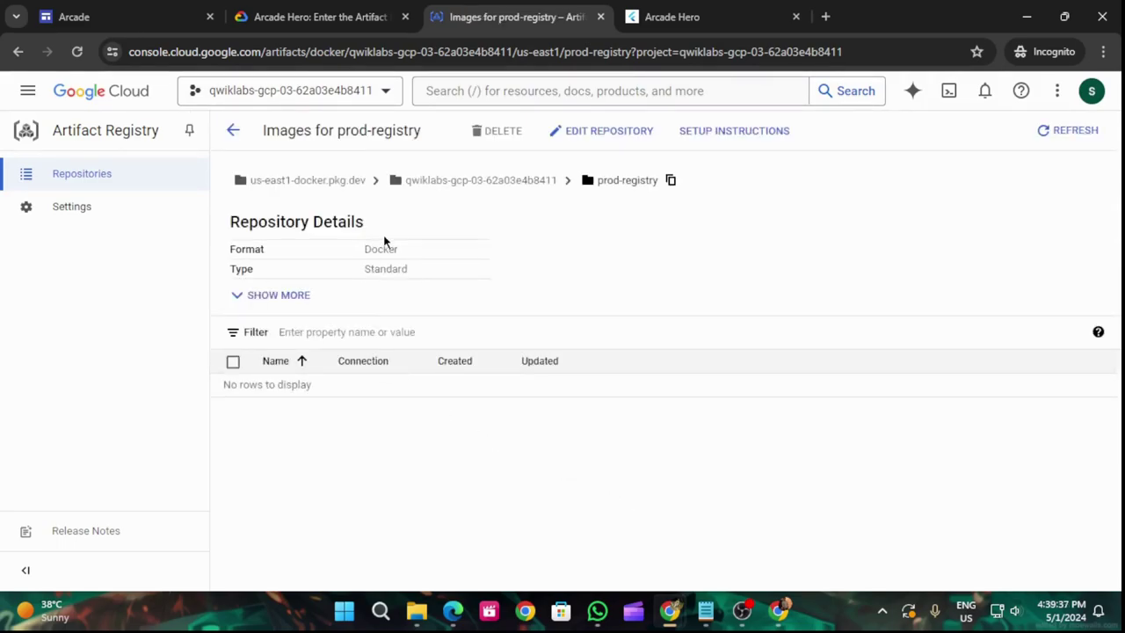
Step: Return to the Level 3: GenAIus Registries game page and check the Artifact Registry Policy lab's status in the "Access The Artifact Registry!" module
{"action": "left_click", "coordinate": [290, 18]}
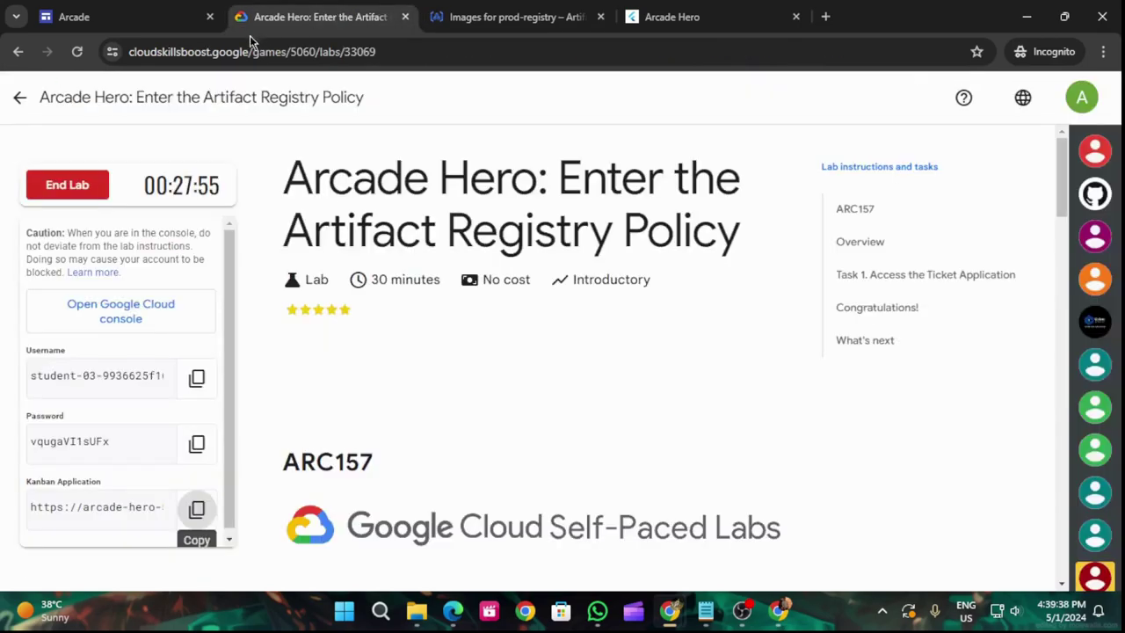
{"action": "left_click", "coordinate": [35, 101]}
{"action": "scroll", "coordinate": [646, 452], "scroll_direction": "down", "scroll_amount": 5}
{"action": "scroll", "coordinate": [780, 448], "scroll_direction": "down", "scroll_amount": 5}
{"action": "left_click", "coordinate": [750, 230]}
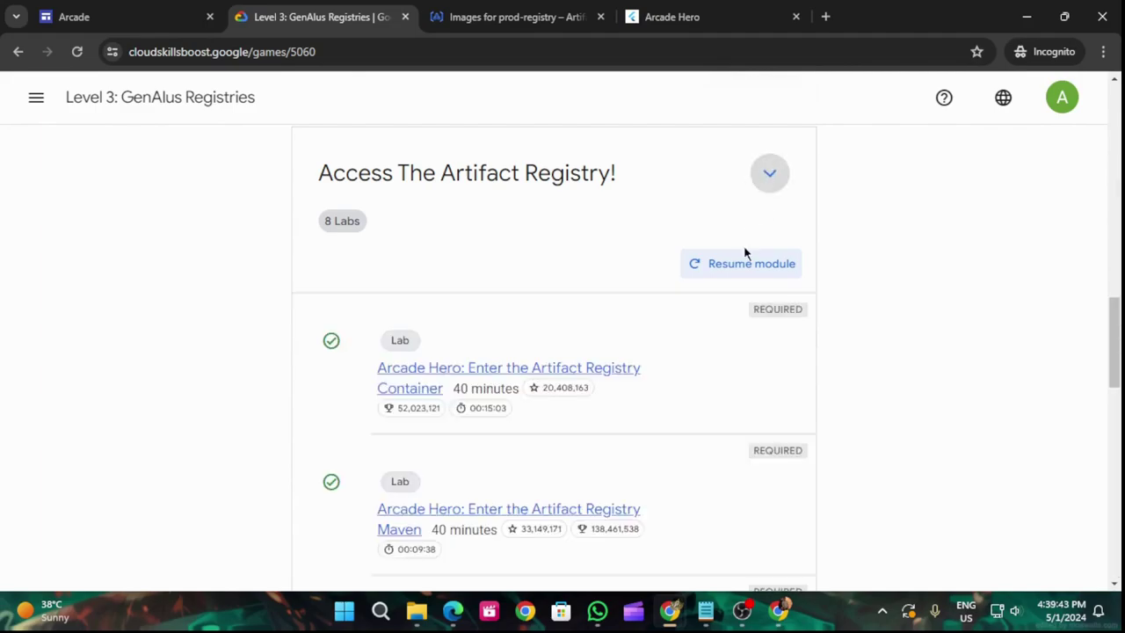
{"action": "scroll", "coordinate": [686, 422], "scroll_direction": "down", "scroll_amount": 3}
{"action": "scroll", "coordinate": [681, 420], "scroll_direction": "down", "scroll_amount": 7}
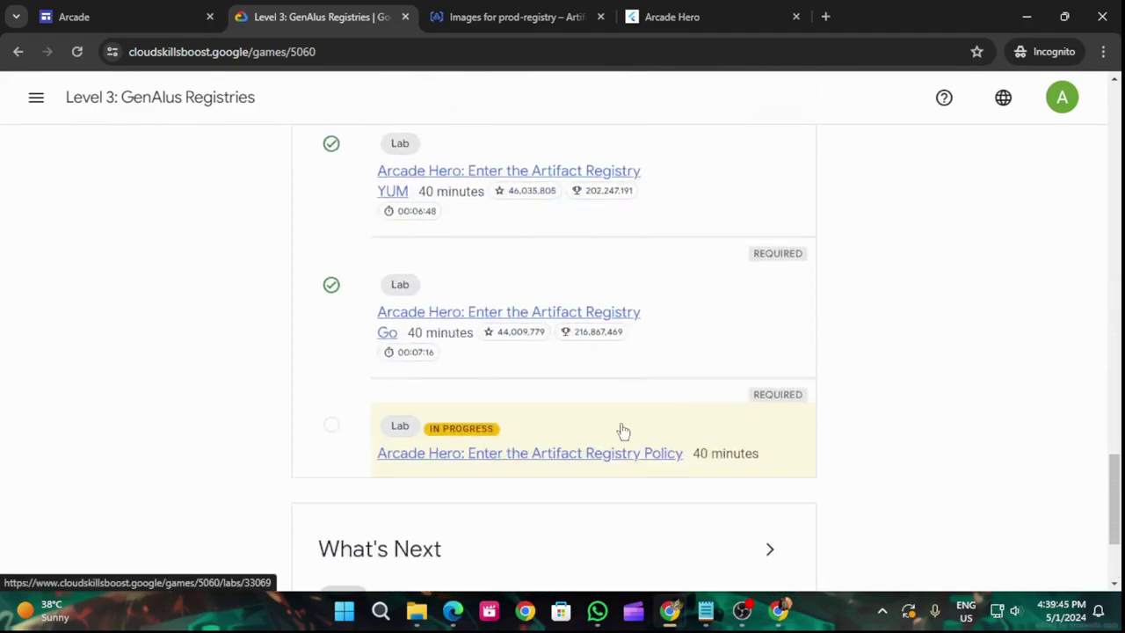
Step: Reload the game page twice, rechecking the lab statuses in the "Access The Artifact Registry!" module each time
{"action": "left_click", "coordinate": [77, 52]}
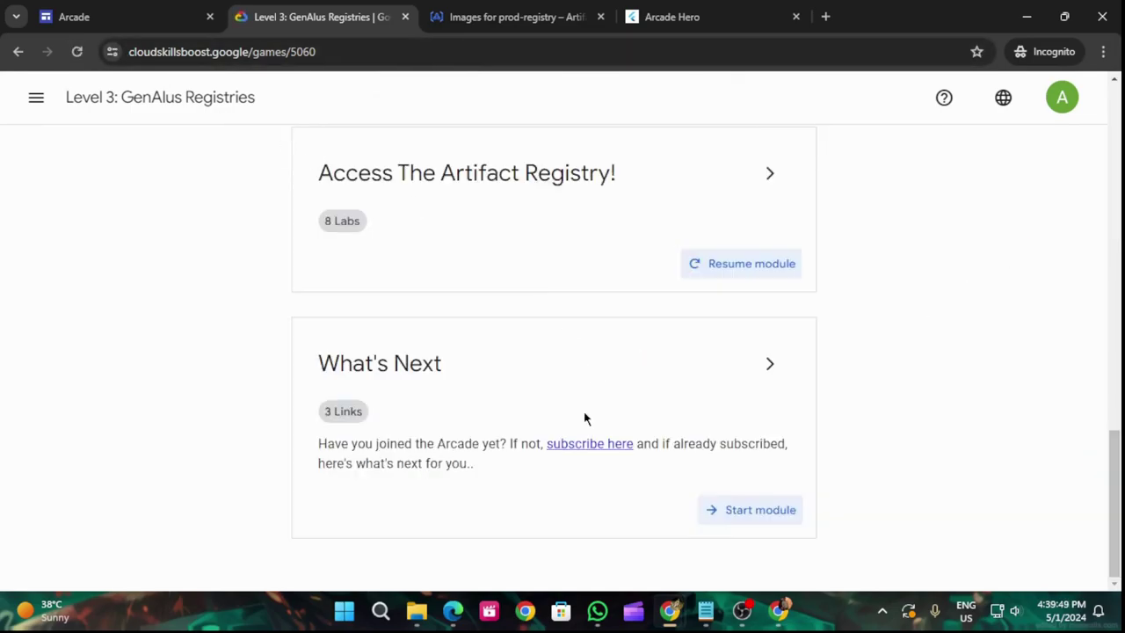
{"action": "left_click", "coordinate": [796, 207]}
{"action": "scroll", "coordinate": [651, 444], "scroll_direction": "down", "scroll_amount": 10}
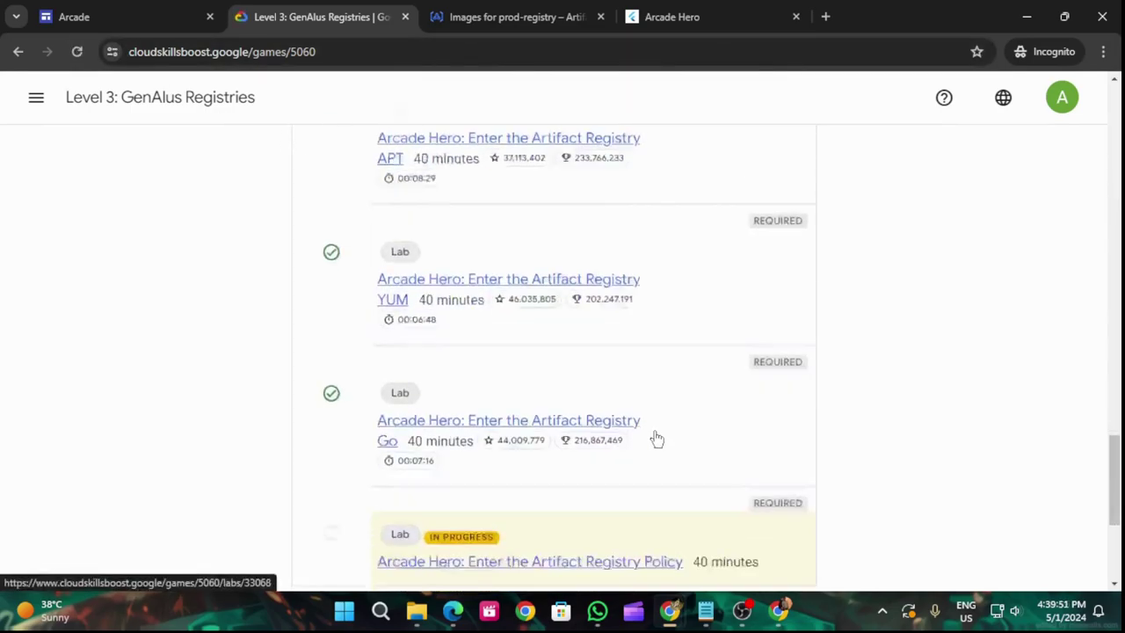
{"action": "left_click", "coordinate": [78, 53]}
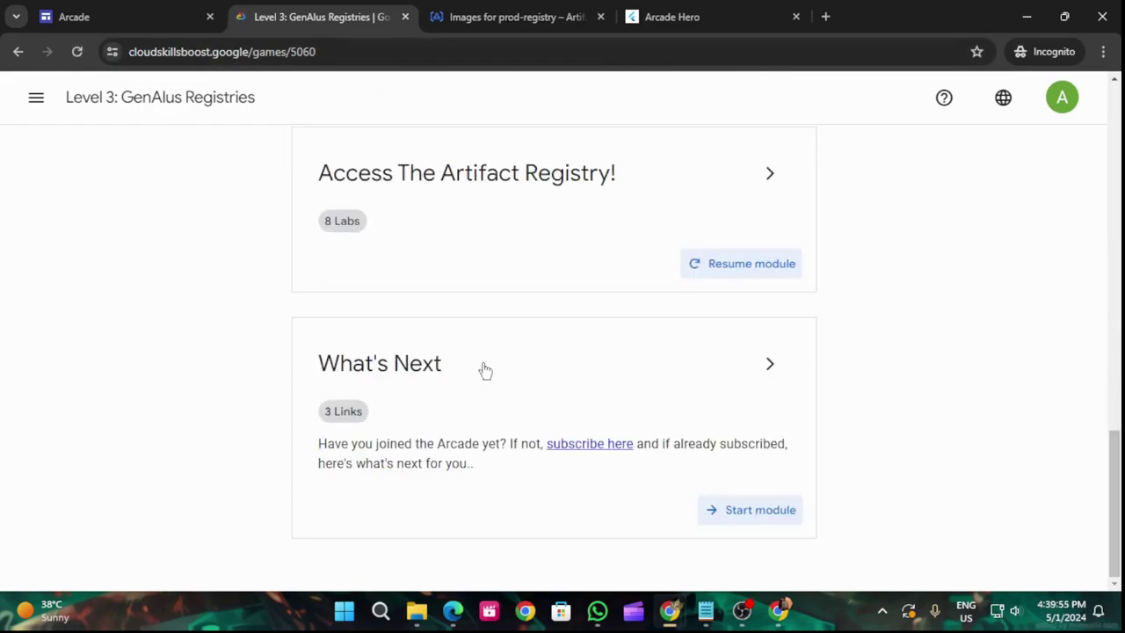
{"action": "left_click", "coordinate": [773, 175]}
{"action": "scroll", "coordinate": [671, 329], "scroll_direction": "down", "scroll_amount": 10}
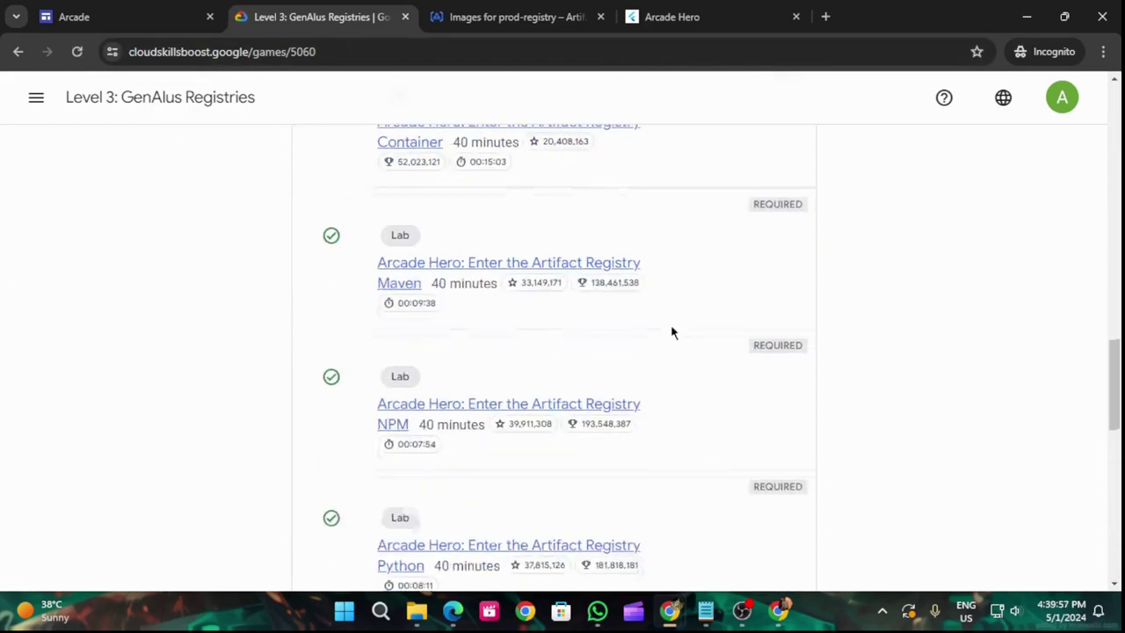
{"action": "scroll", "coordinate": [653, 382], "scroll_direction": "down", "scroll_amount": 1}
Step: Open the "Arcade Hero: Enter the Artifact Registry Policy" lab and look through its instructions
{"action": "left_click", "coordinate": [651, 372]}
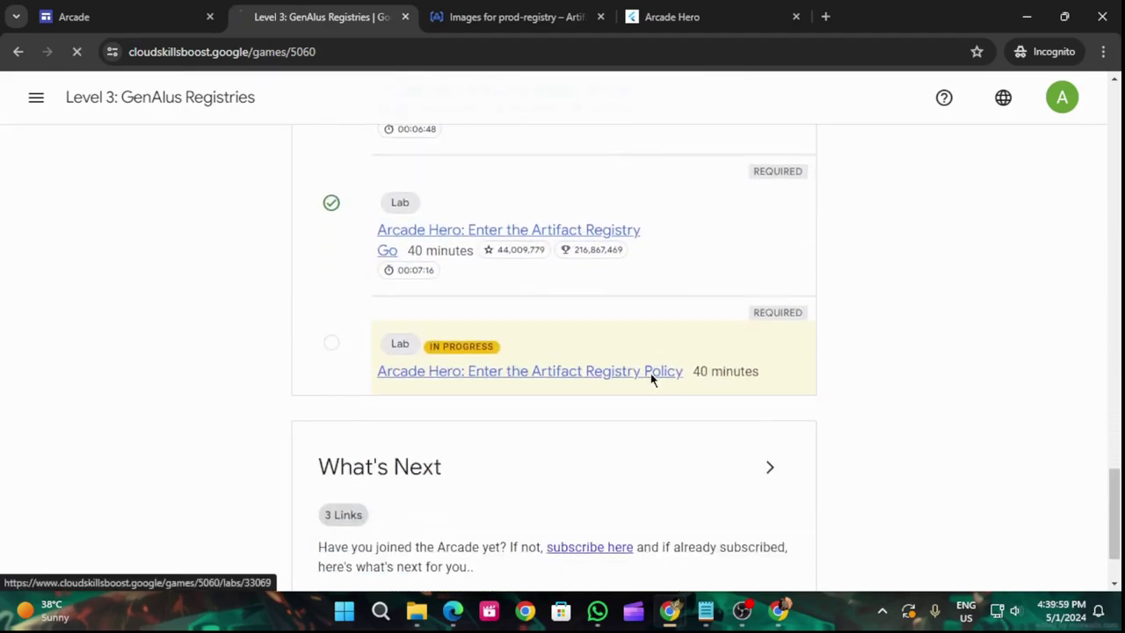
{"action": "scroll", "coordinate": [642, 381], "scroll_direction": "down", "scroll_amount": 8}
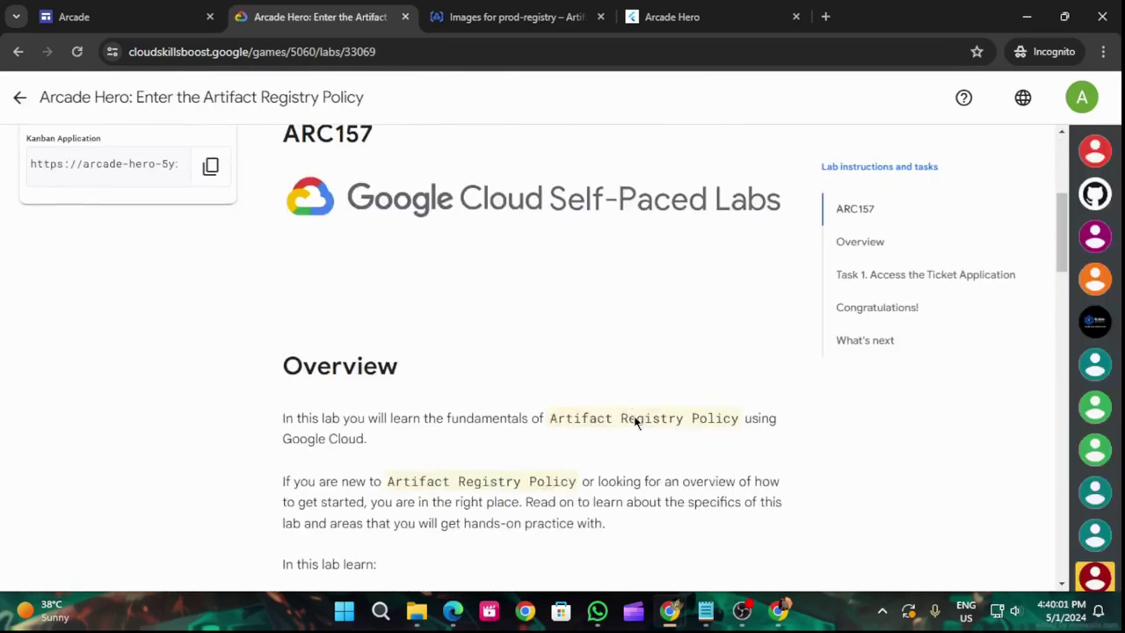
{"action": "scroll", "coordinate": [626, 429], "scroll_direction": "down", "scroll_amount": 10}
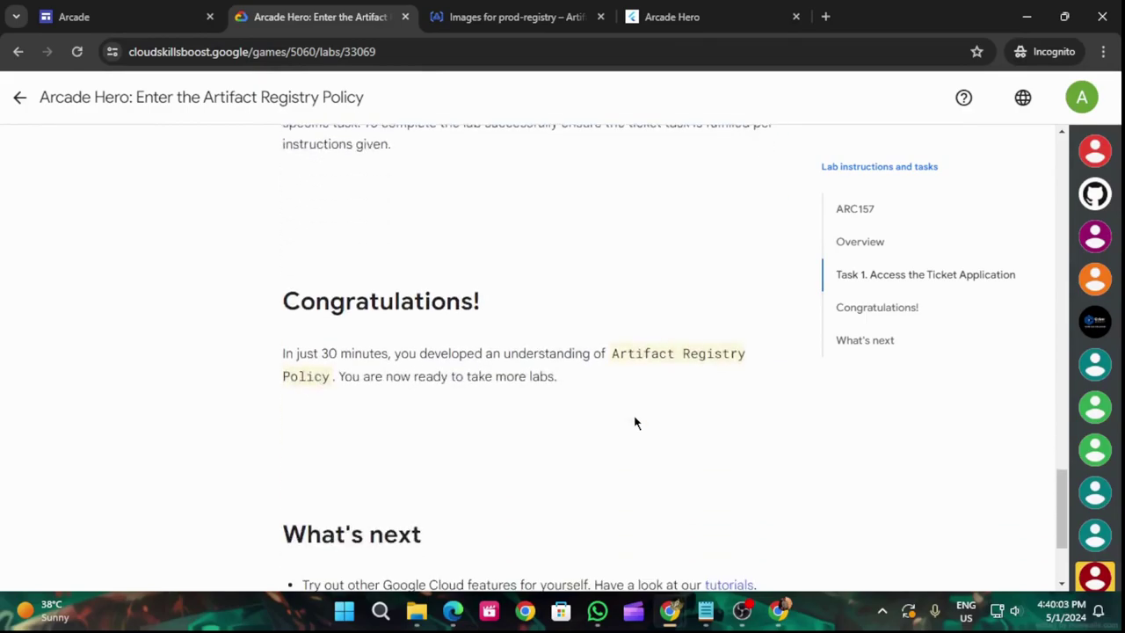
{"action": "scroll", "coordinate": [626, 428], "scroll_direction": "up", "scroll_amount": 3}
Step: Go back to the game page and check the Artifact Registry Policy lab's status again in the module's lab list
{"action": "left_click", "coordinate": [20, 96]}
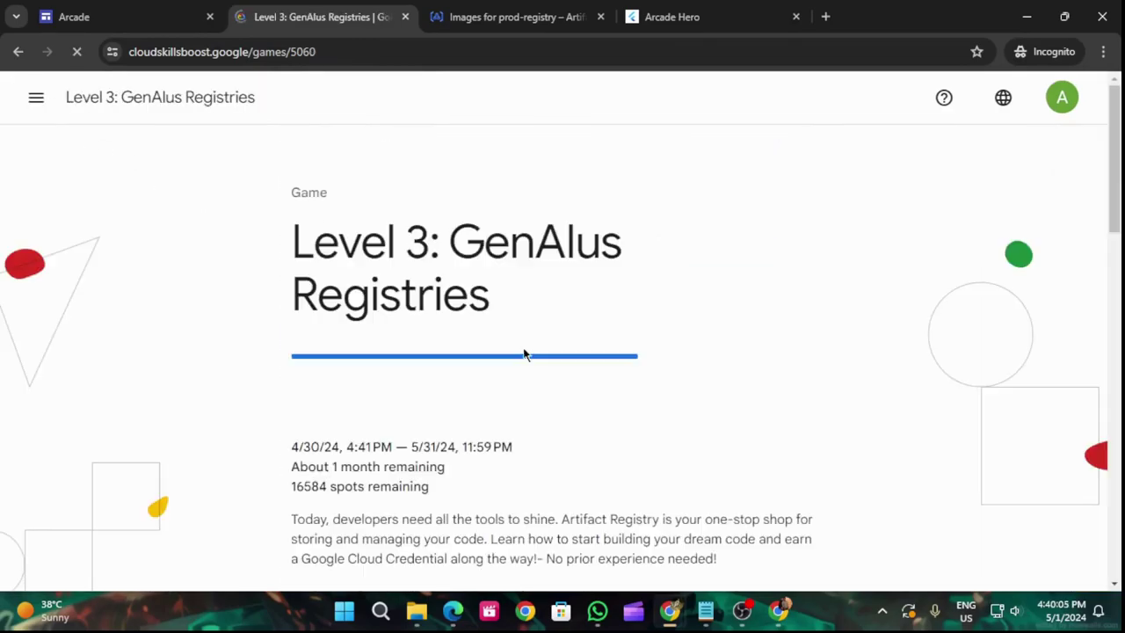
{"action": "scroll", "coordinate": [507, 458], "scroll_direction": "down", "scroll_amount": 15}
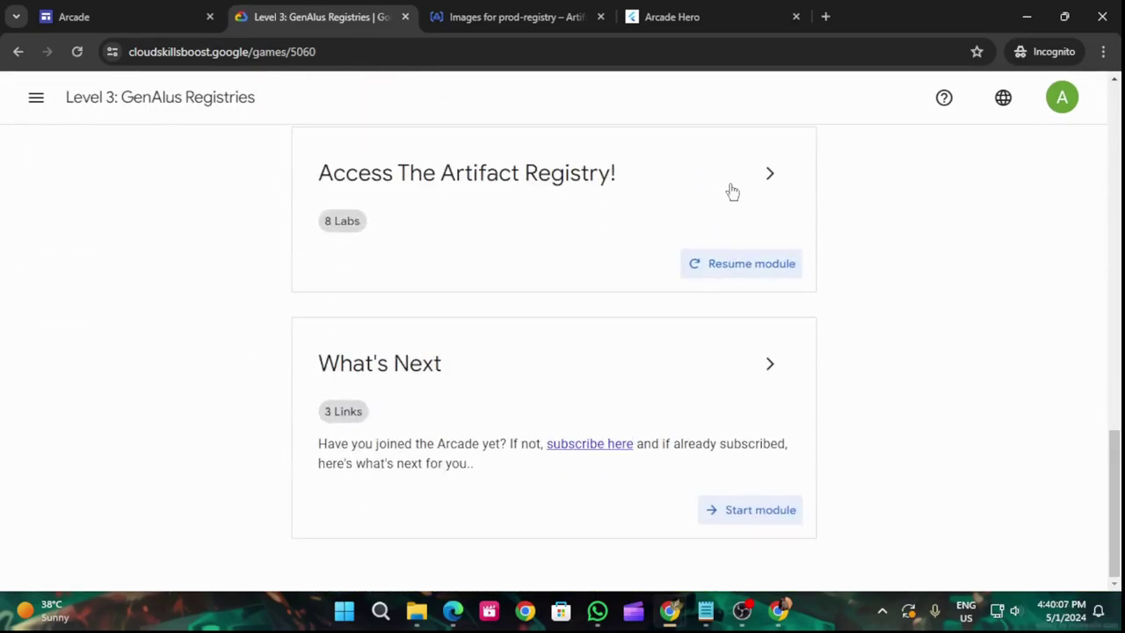
{"action": "left_click", "coordinate": [758, 193]}
{"action": "scroll", "coordinate": [600, 422], "scroll_direction": "down", "scroll_amount": 9}
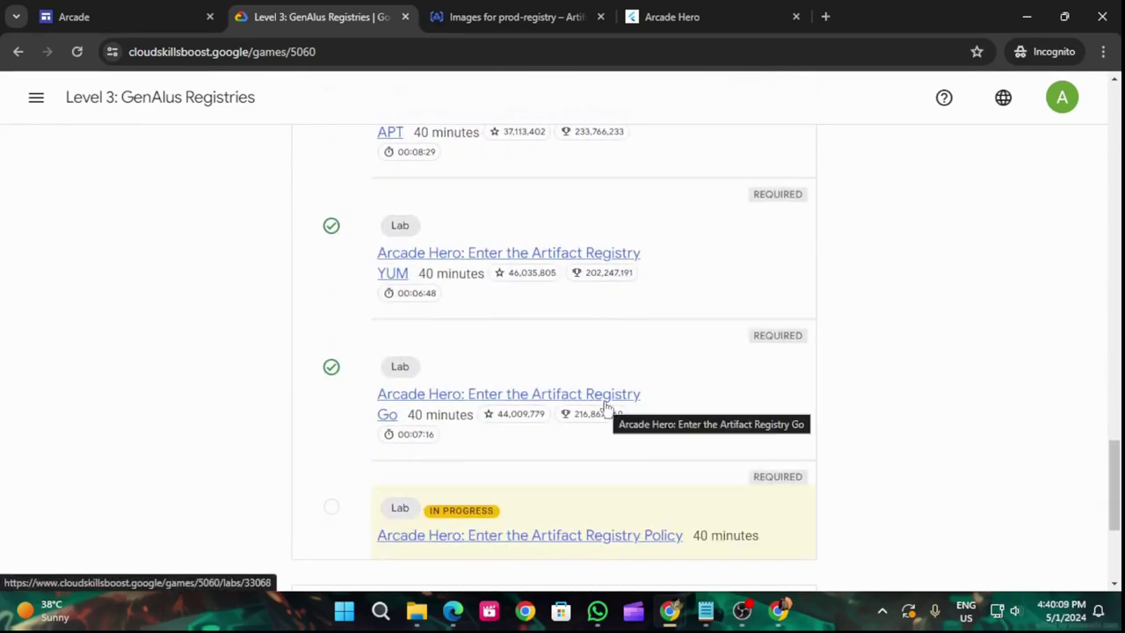
{"action": "scroll", "coordinate": [604, 406], "scroll_direction": "down", "scroll_amount": 2}
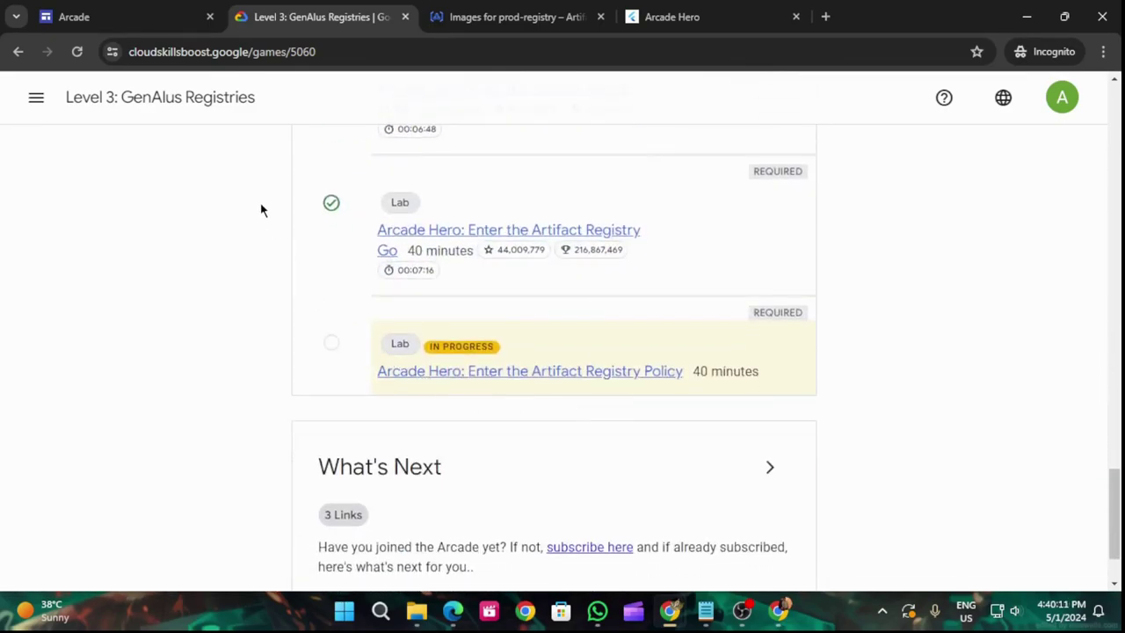
Step: Reload the prod-registry page in the console and the game page, and recheck the completion of the "Access The Artifact Registry!" module
{"action": "left_click", "coordinate": [447, 24]}
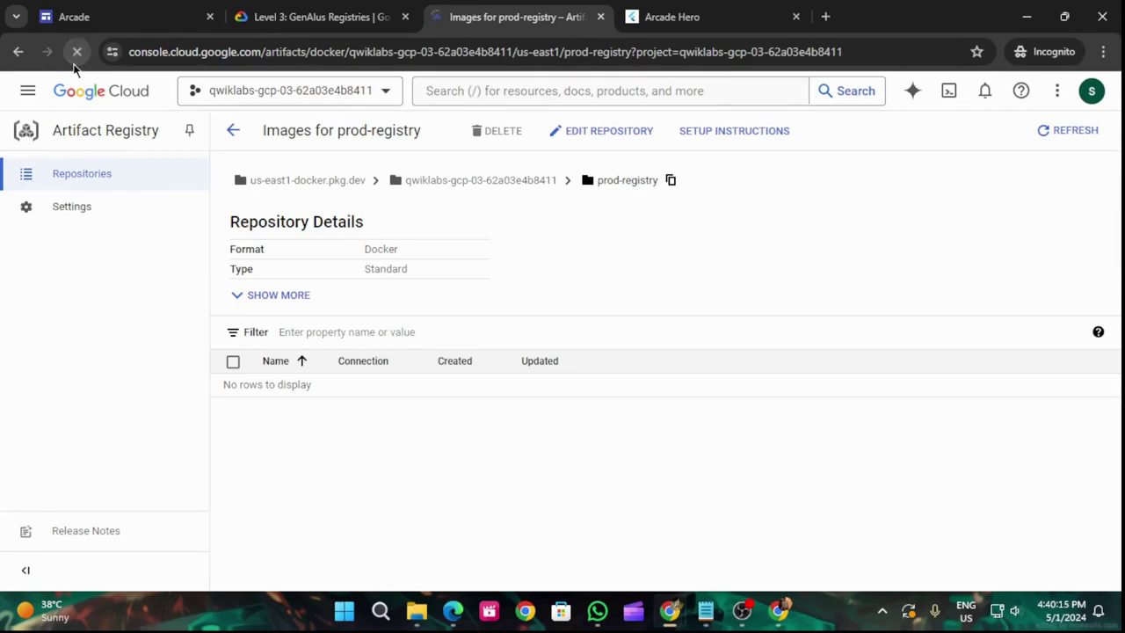
{"action": "left_click", "coordinate": [76, 52]}
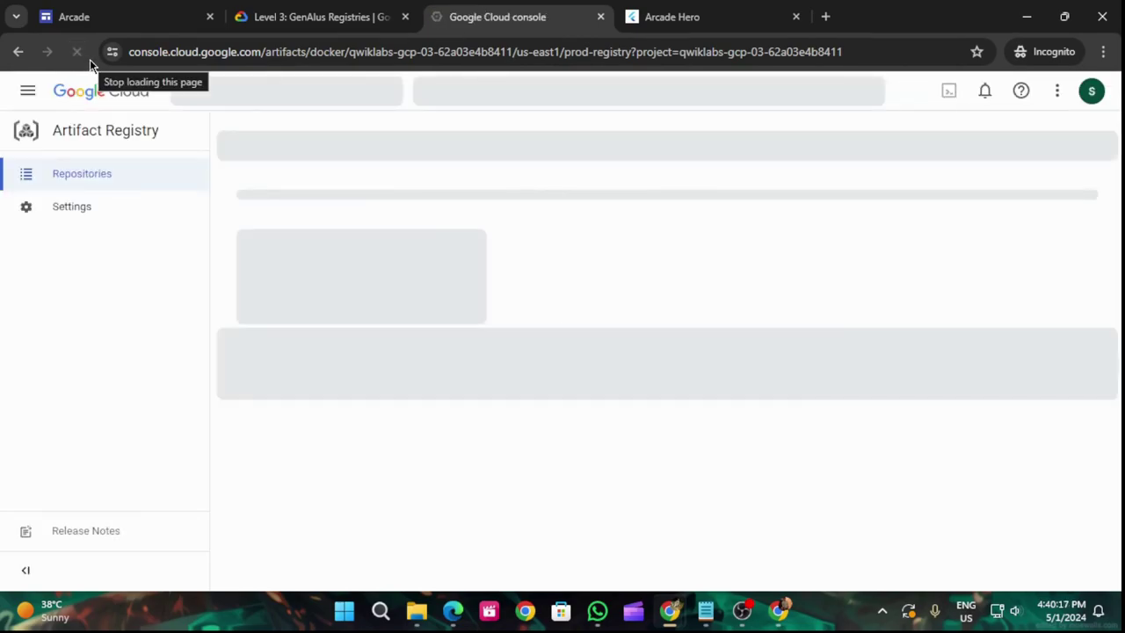
{"action": "left_click", "coordinate": [316, 7]}
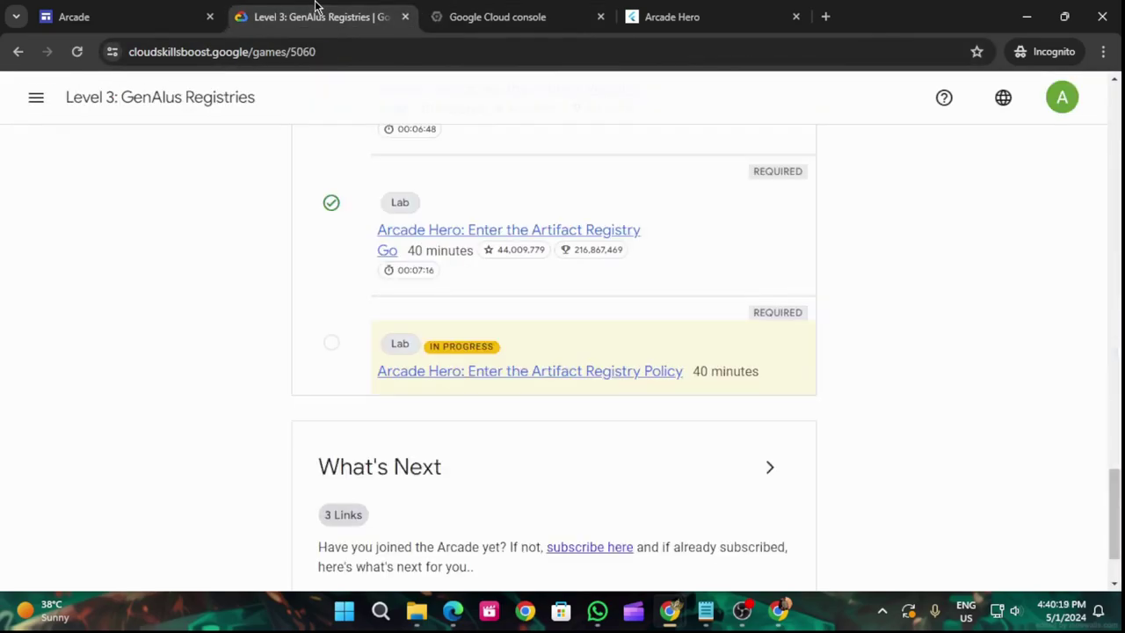
{"action": "left_click", "coordinate": [81, 53]}
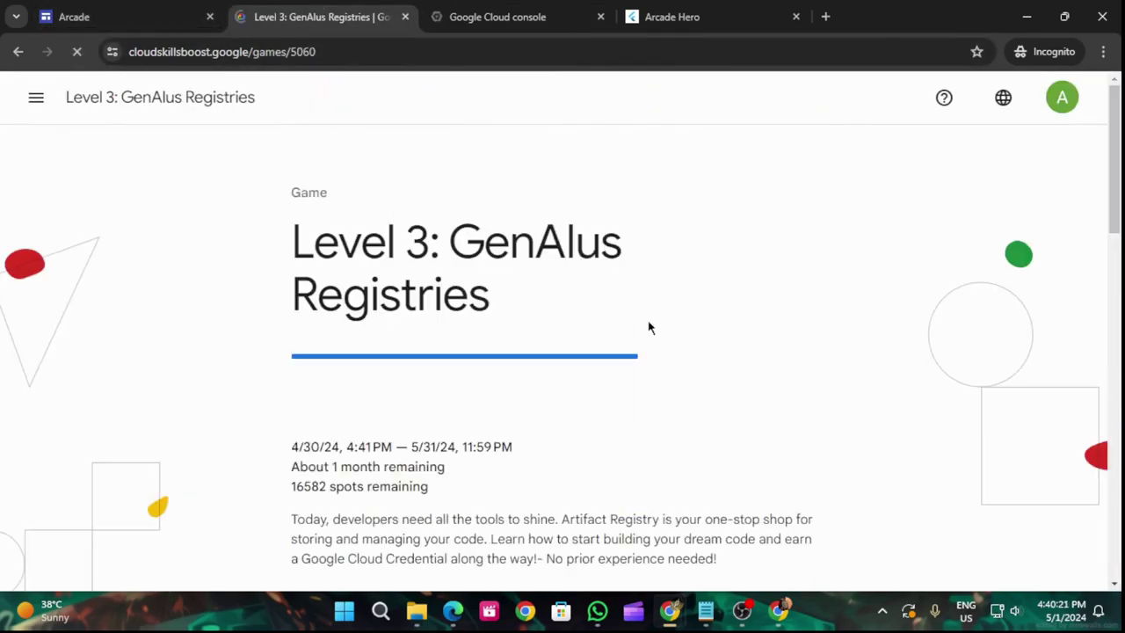
{"action": "left_click", "coordinate": [761, 189]}
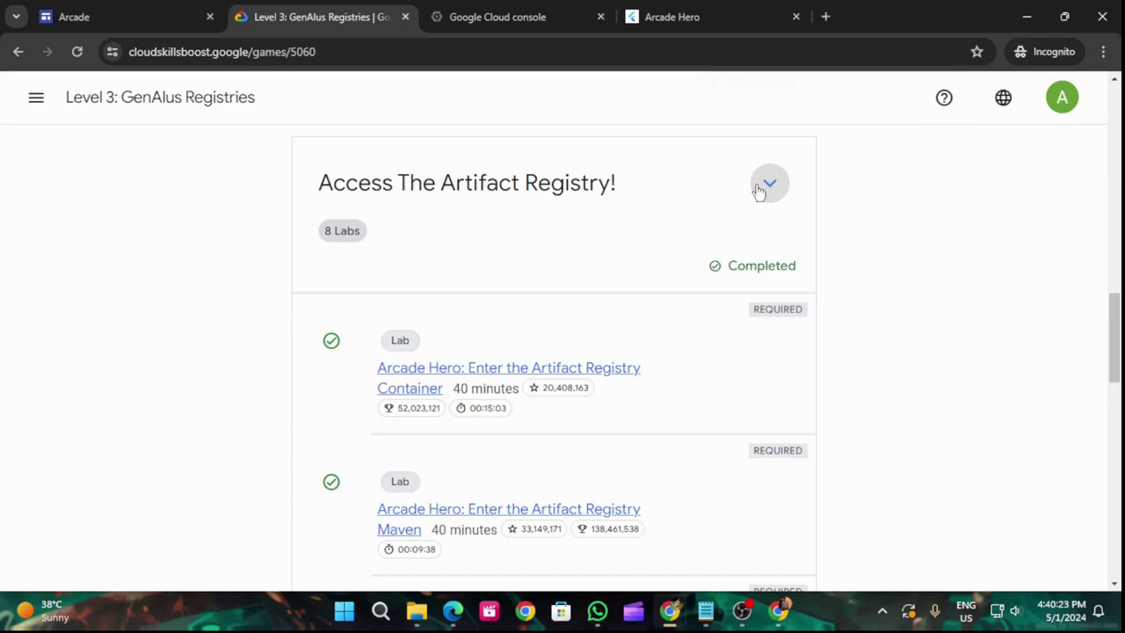
{"action": "scroll", "coordinate": [625, 425], "scroll_direction": "down", "scroll_amount": 12}
Step: Open the Artifact Registry Policy lab, end it, and submit a five-star satisfaction rating
{"action": "left_click", "coordinate": [421, 294]}
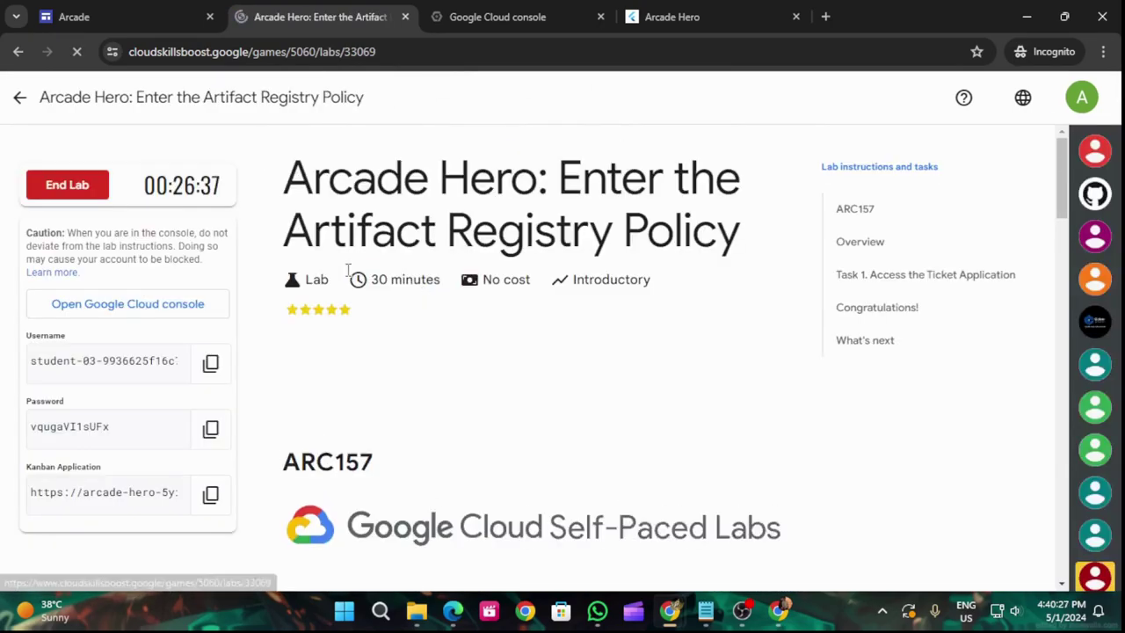
{"action": "left_click", "coordinate": [84, 189]}
{"action": "left_click", "coordinate": [705, 387]}
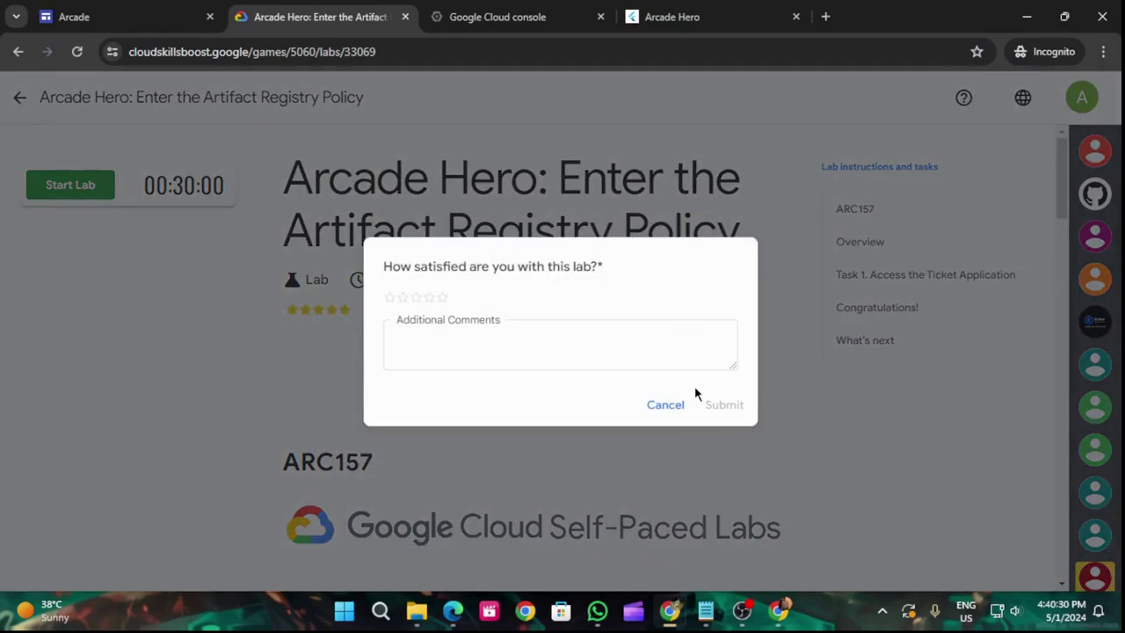
{"action": "left_click", "coordinate": [442, 297]}
{"action": "left_click", "coordinate": [724, 407]}
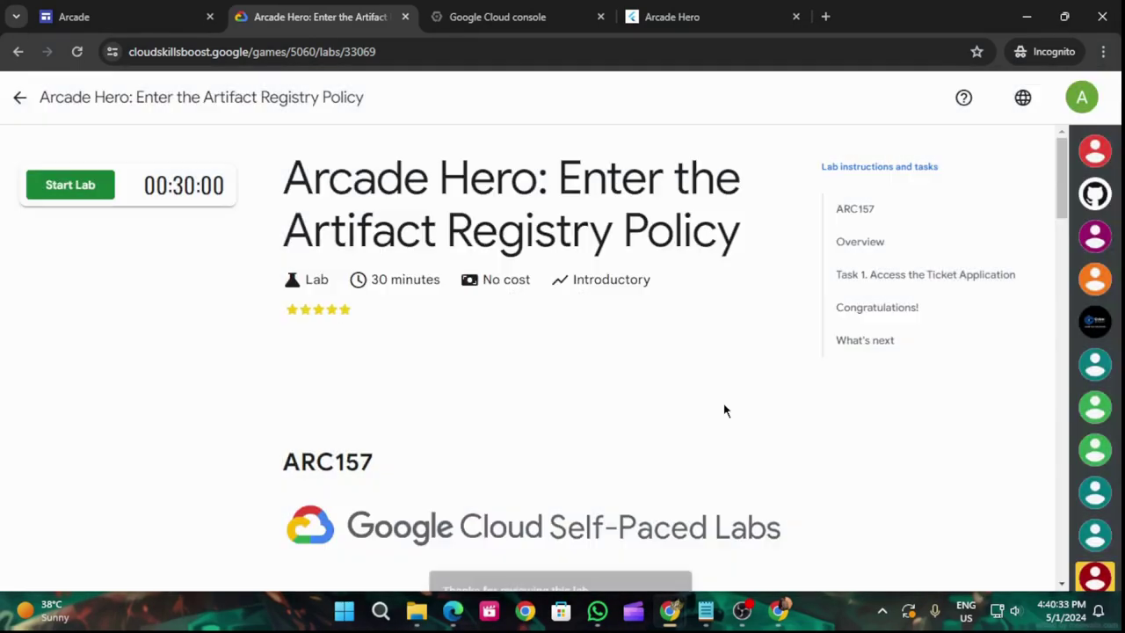